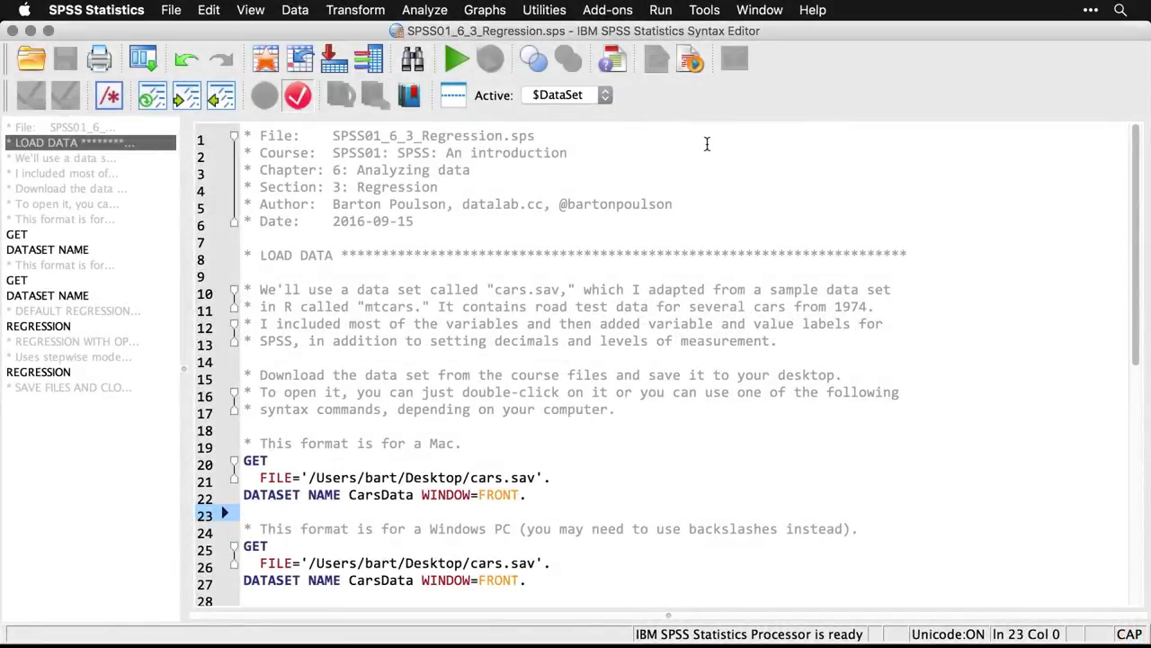
Scroll down the syntax that loads cars.sav and names the dataset.
scroll(707, 144, "down", 5)
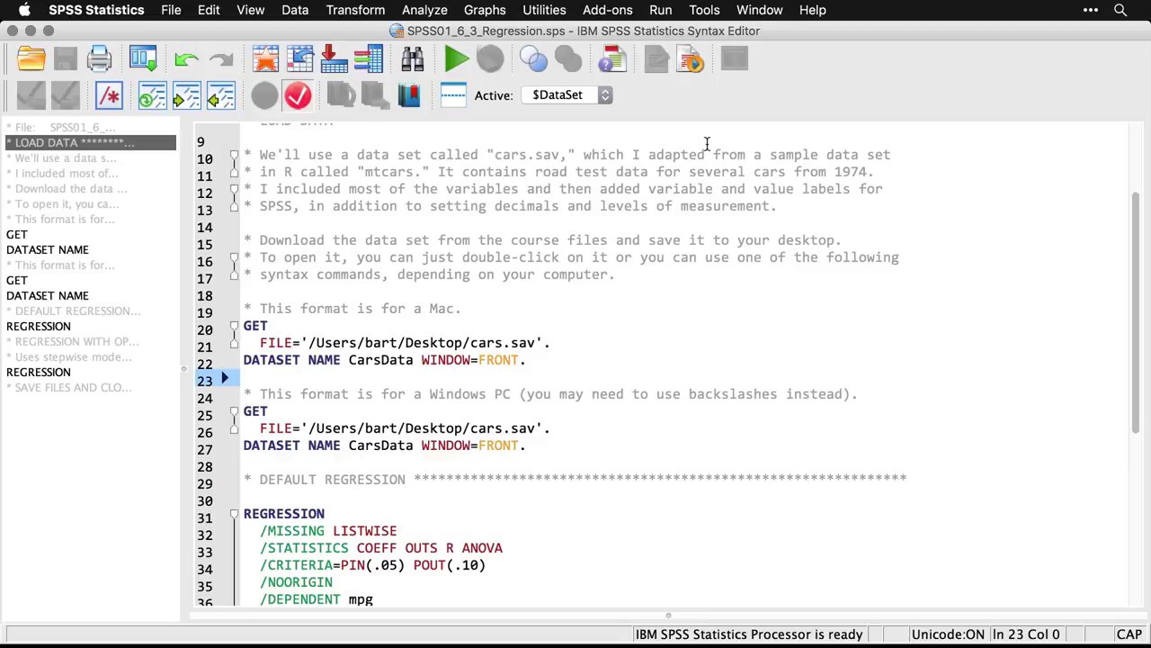
key("super+r")
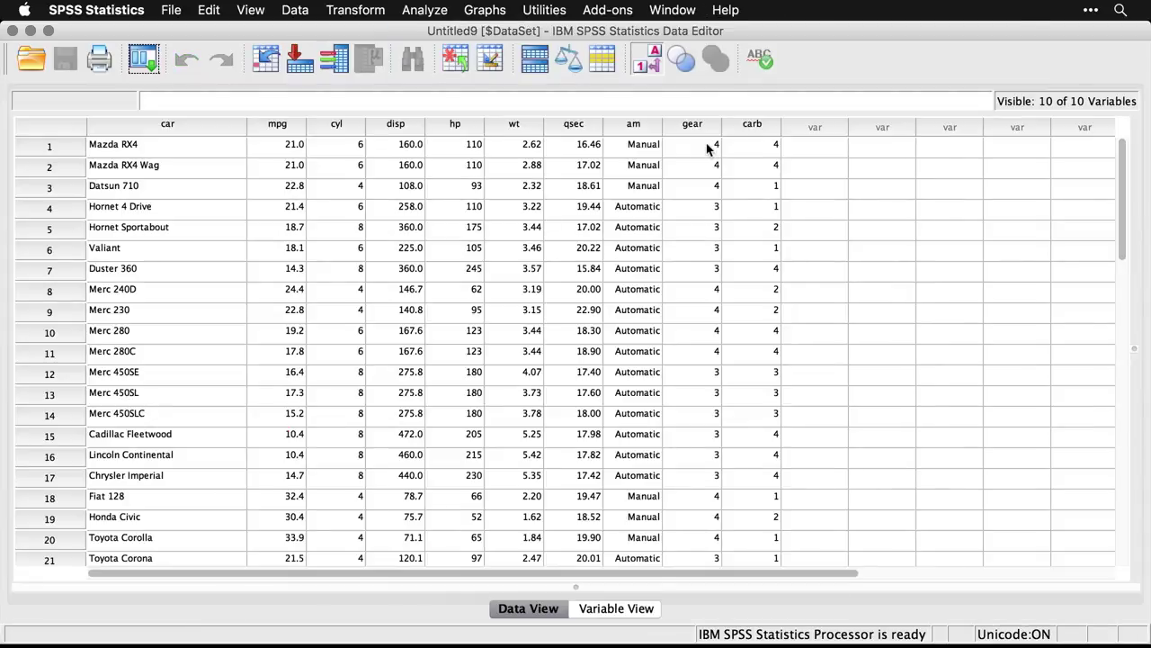
scroll(475, 288, "down", 8)
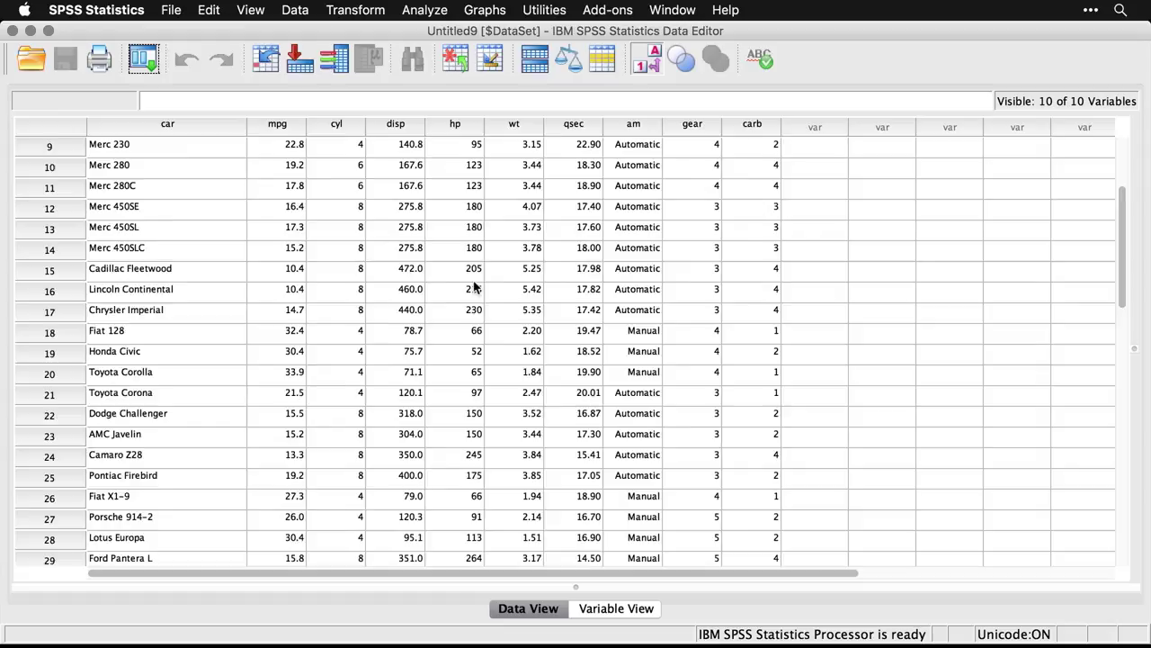
scroll(475, 287, "down", 5)
scroll(475, 288, "up", 13)
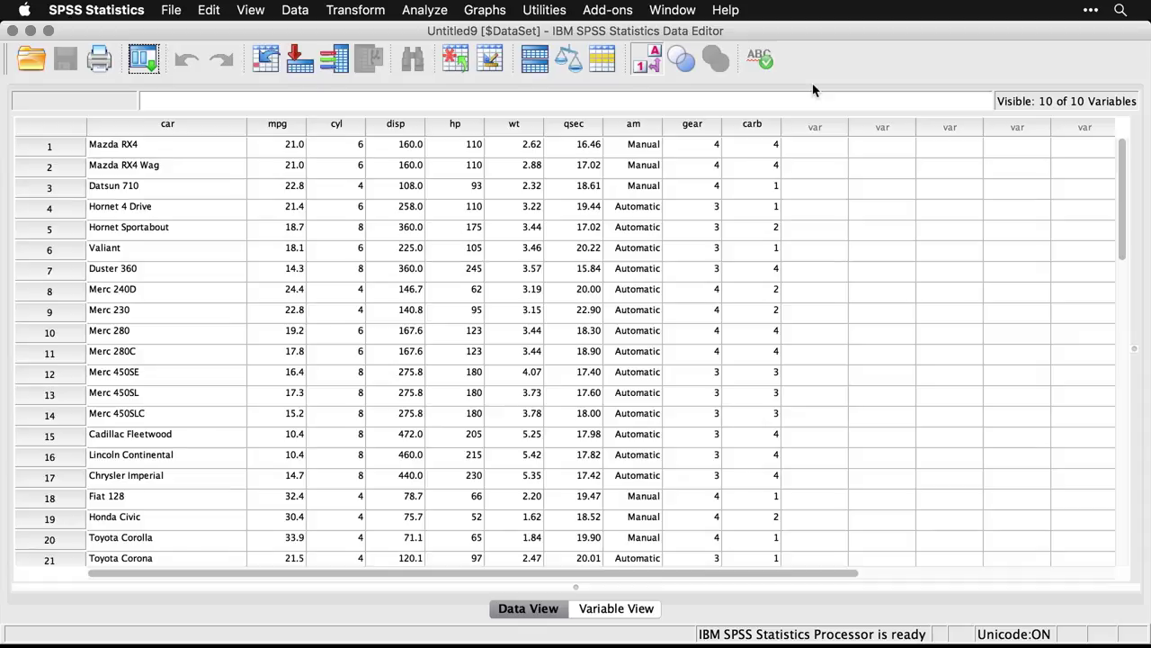
Regress Miles per Gallon on Number of Cylinders through Number of Carburetors using Analyze > Regression > Linear.
left_click(428, 11)
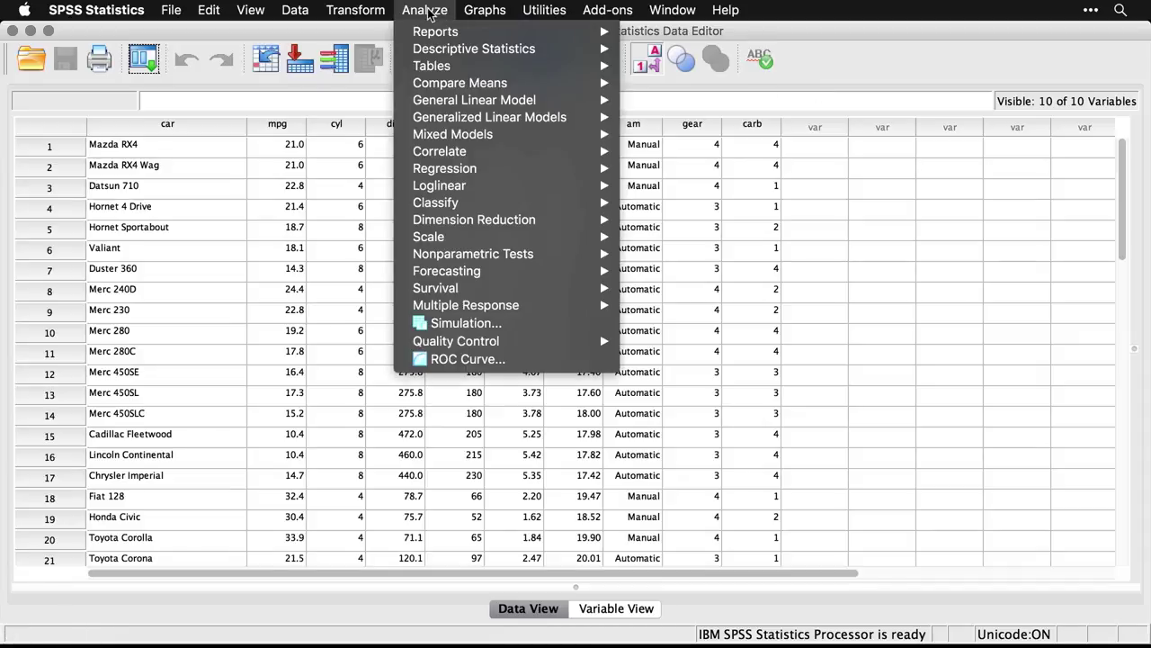
mouse_move(476, 168)
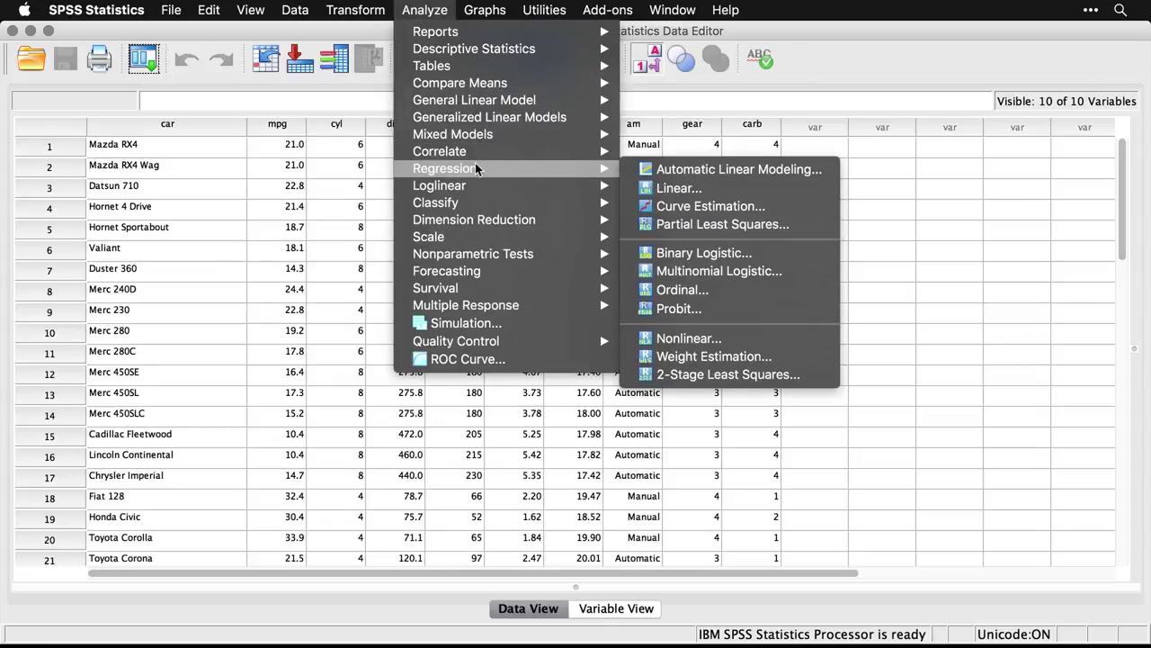
left_click(731, 192)
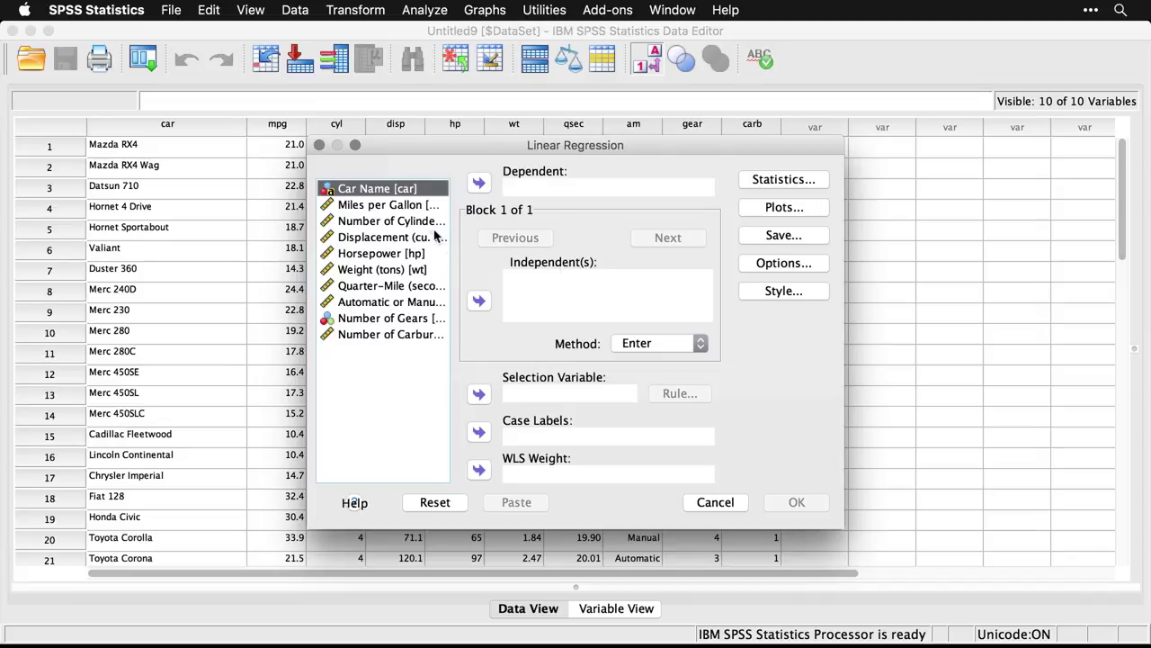
left_click(407, 208)
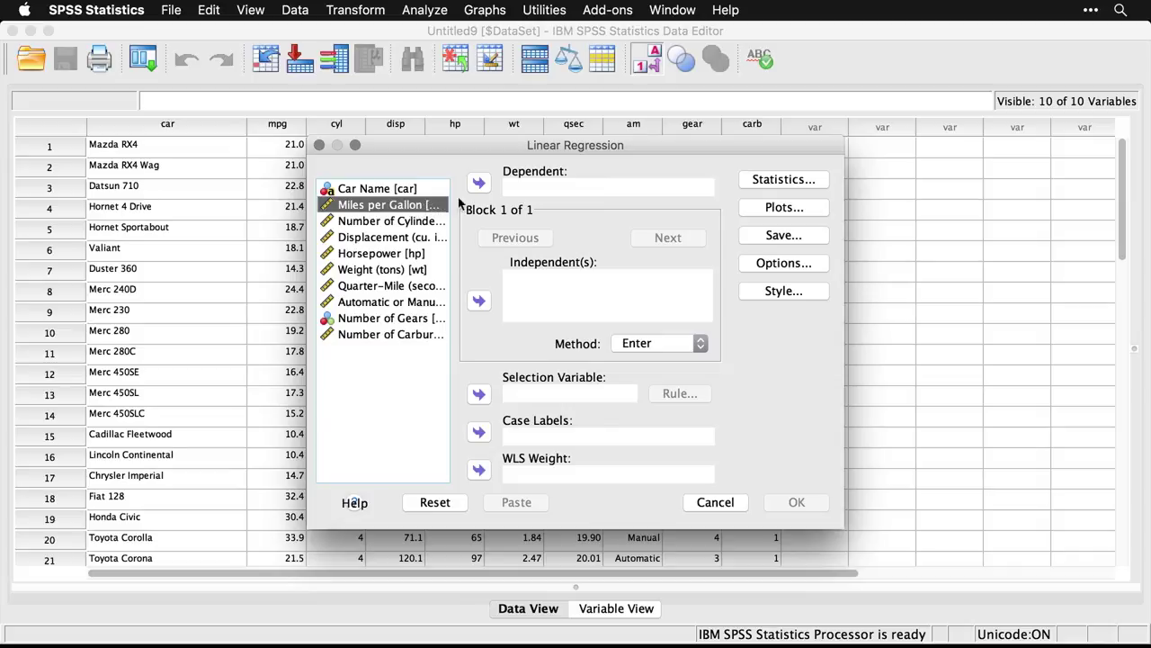
left_click(479, 183)
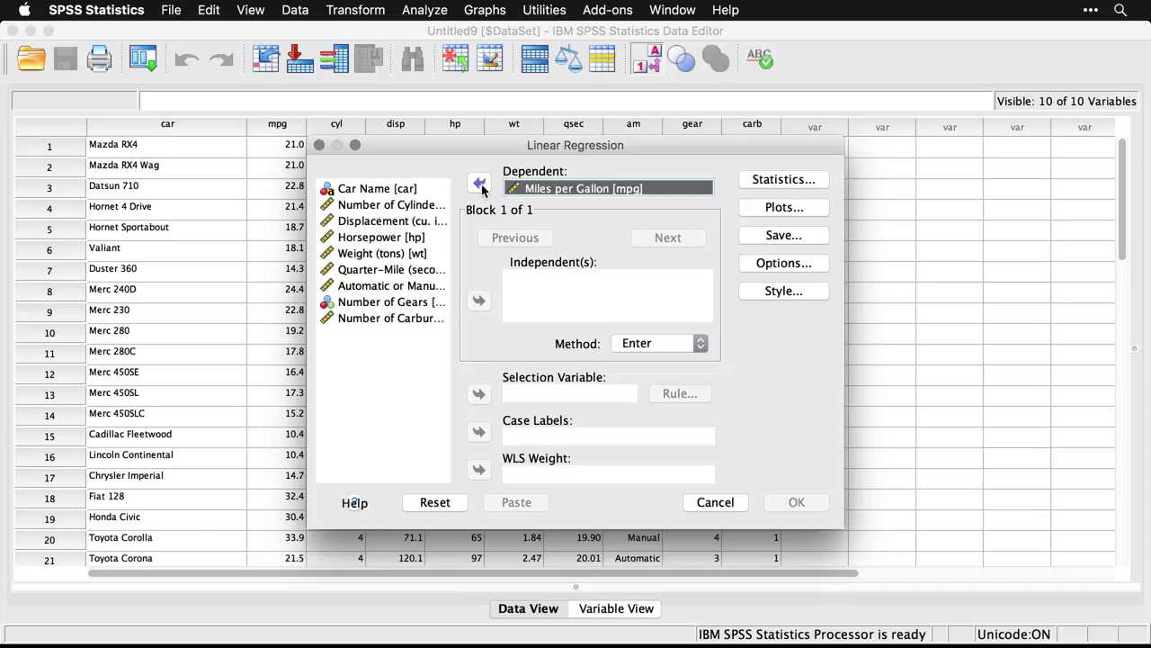
left_click(371, 206)
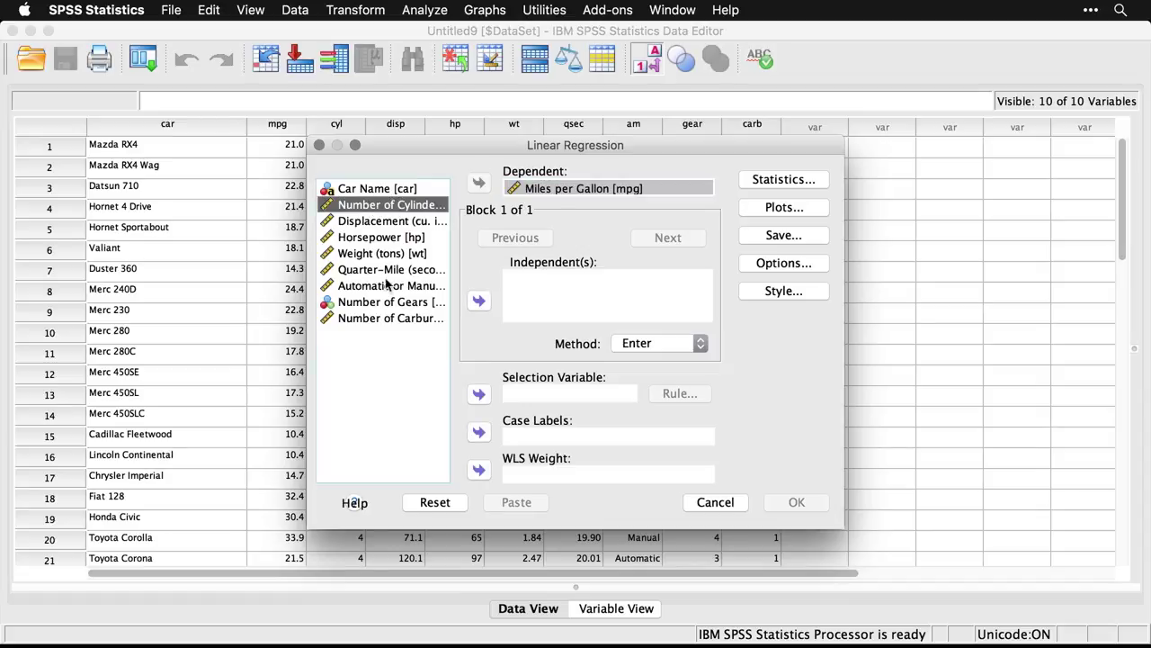
left_click(367, 320, "shift")
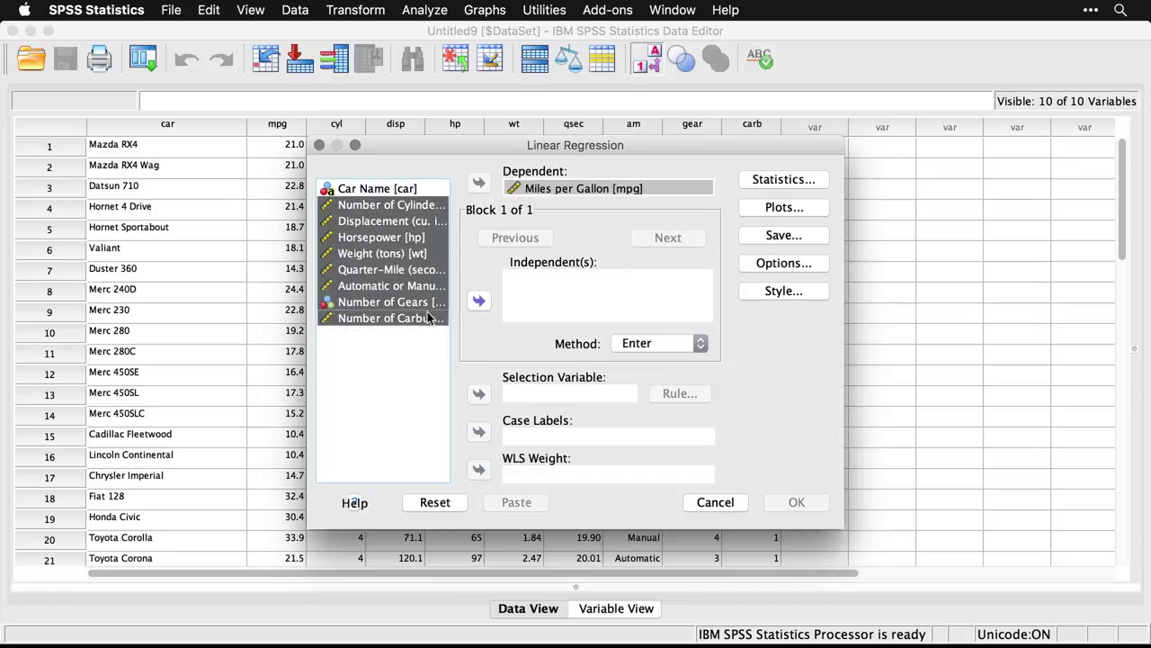
left_click(479, 300)
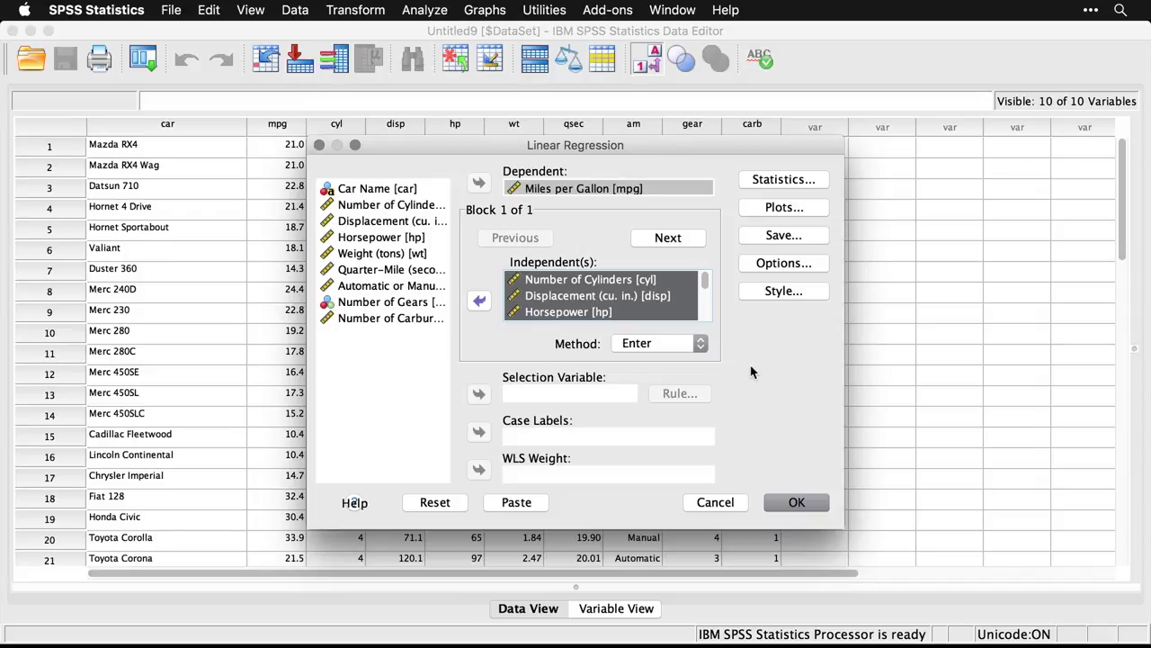
left_click(798, 506)
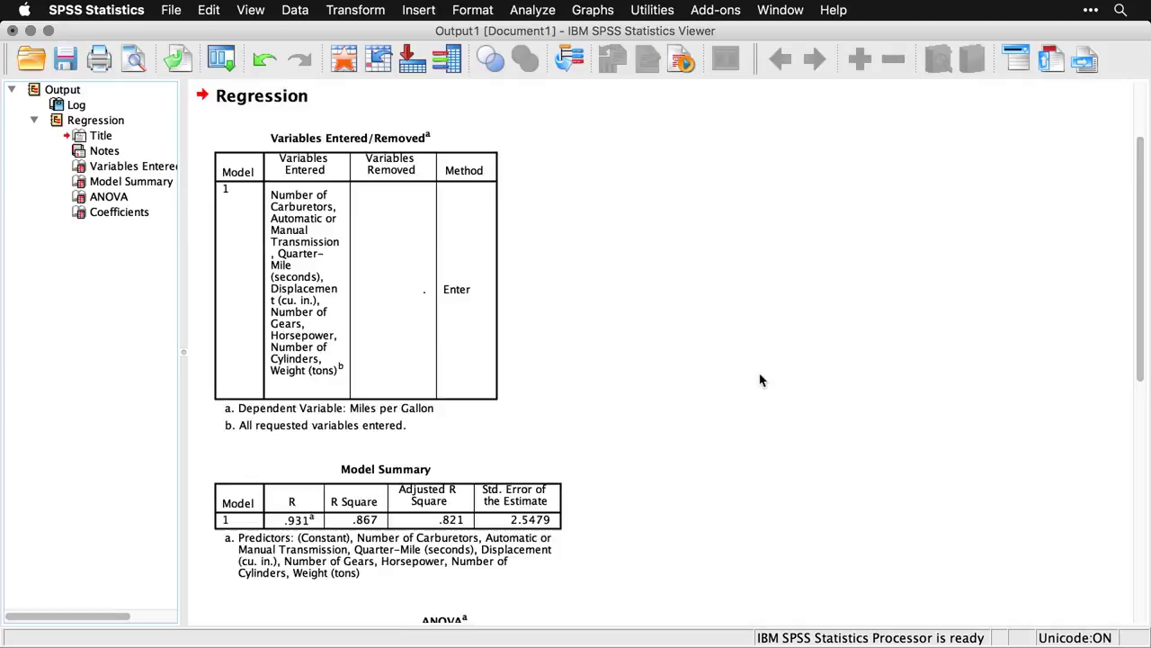
Scroll past Model Summary and ANOVA to the Coefficients table, where Weight (tons) is significant (B −3.897).
scroll(760, 380, "up", 3)
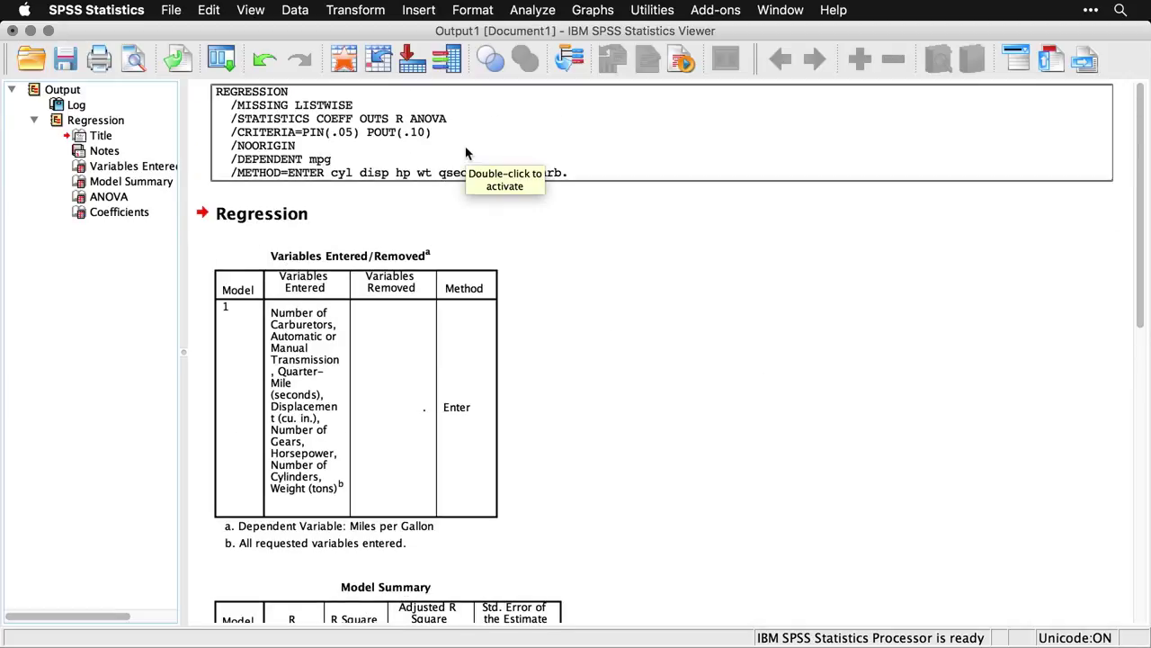
scroll(614, 326, "down", 3)
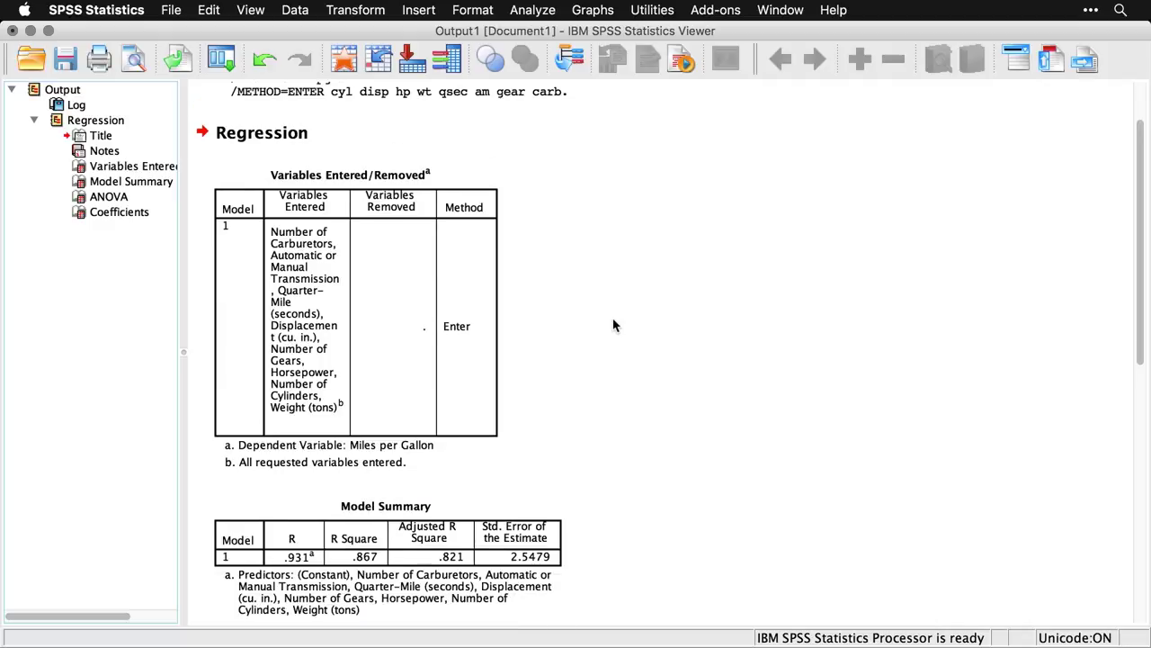
scroll(615, 326, "down", 1)
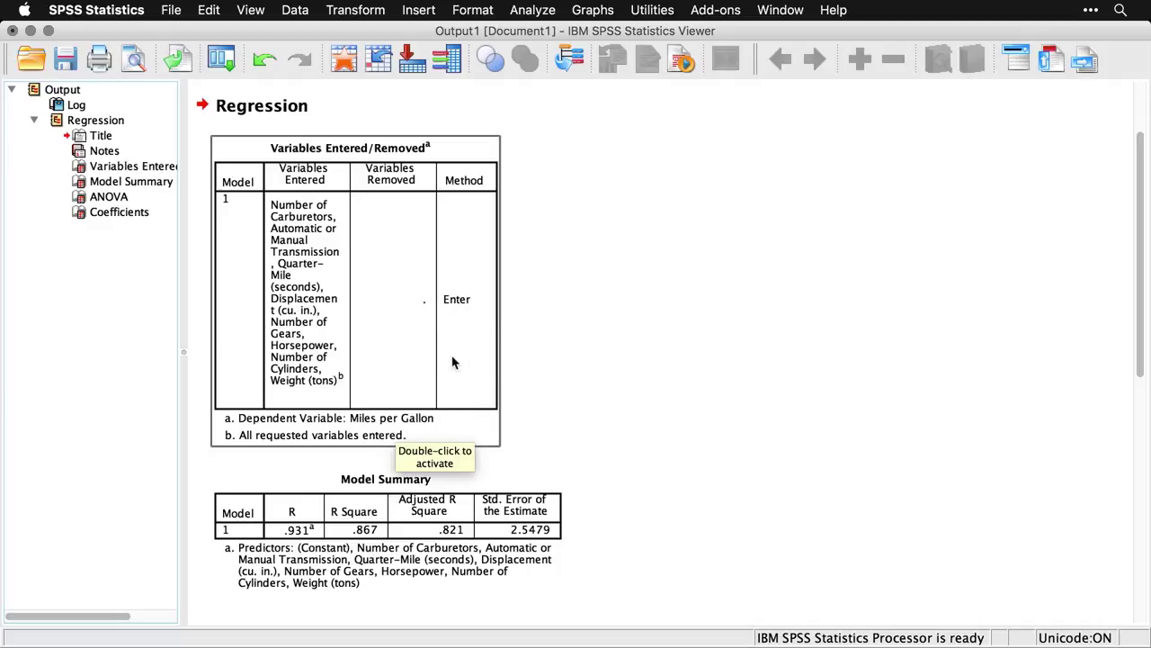
scroll(567, 352, "down", 3)
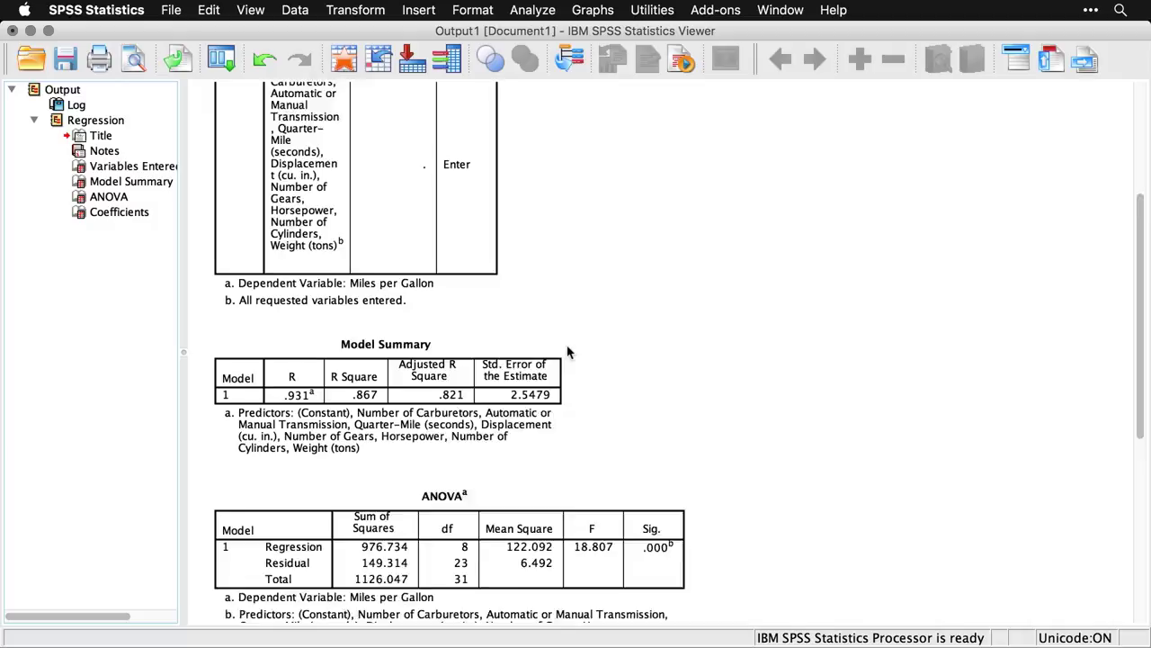
scroll(567, 352, "down", 1)
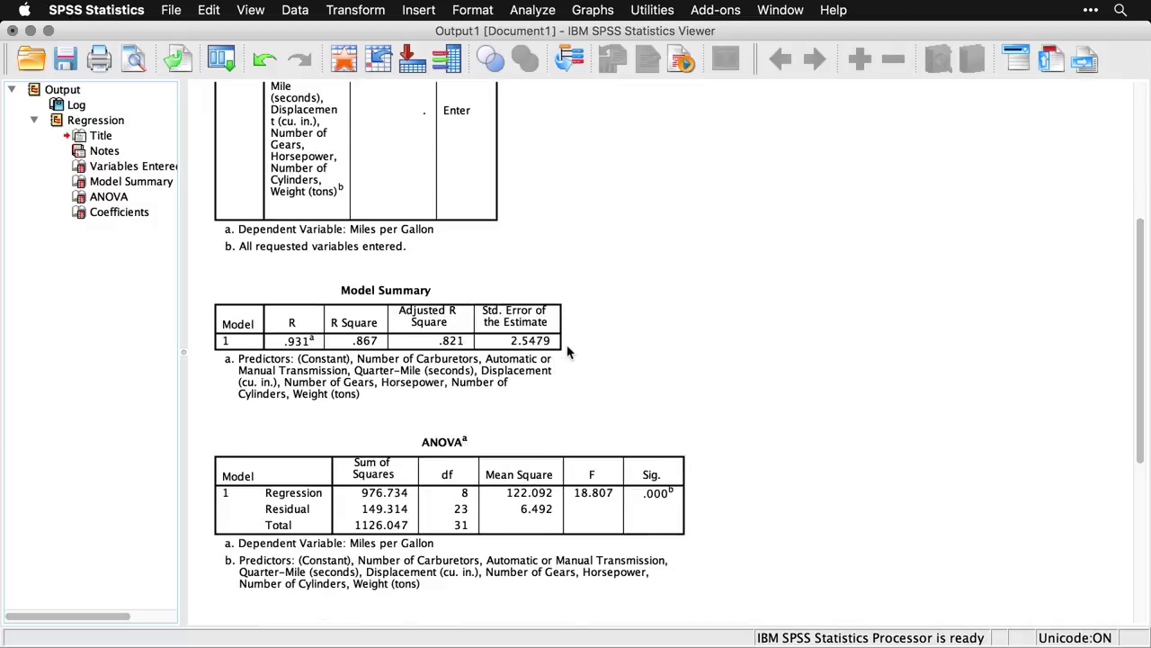
left_click(460, 383)
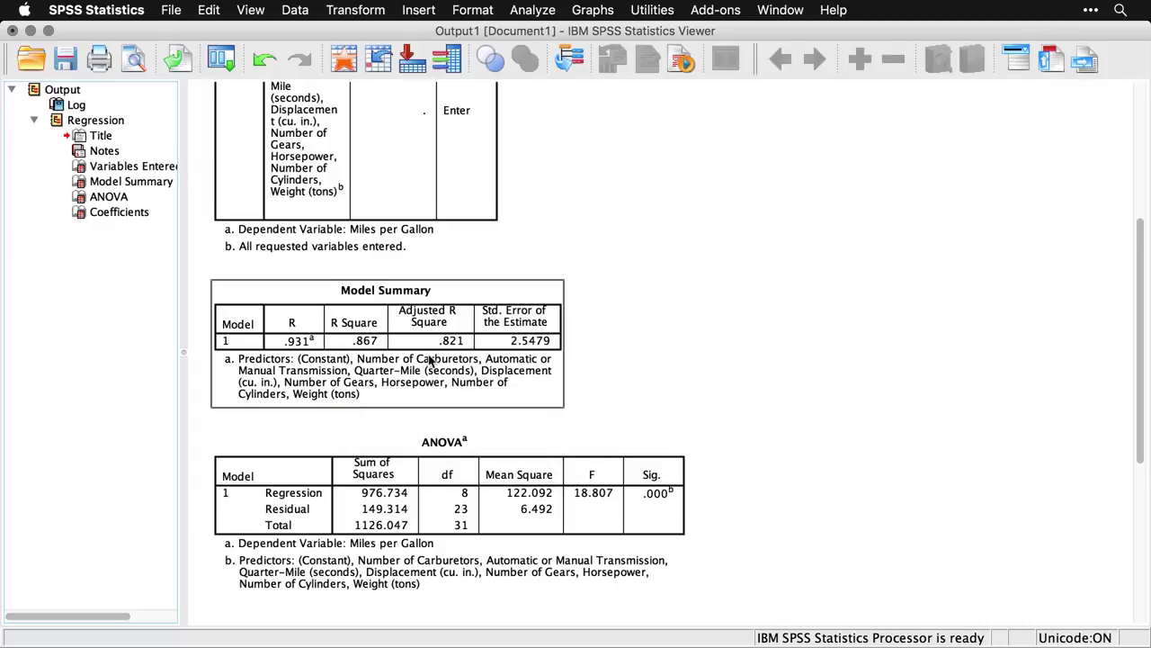
scroll(430, 360, "down", 3)
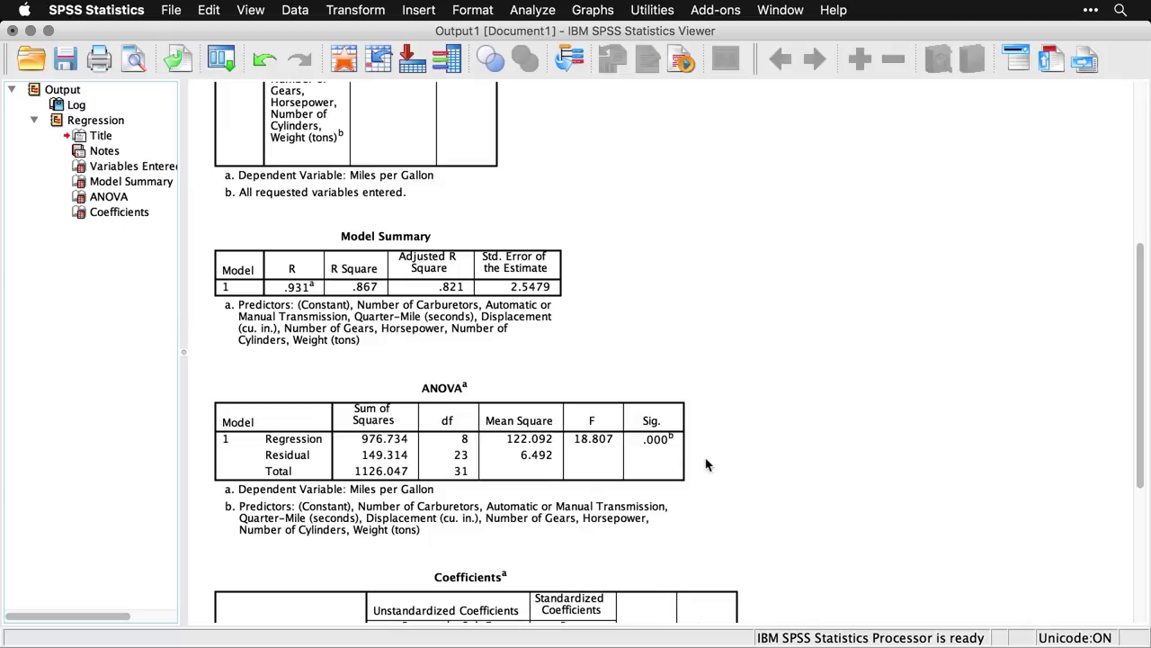
scroll(706, 465, "down", 10)
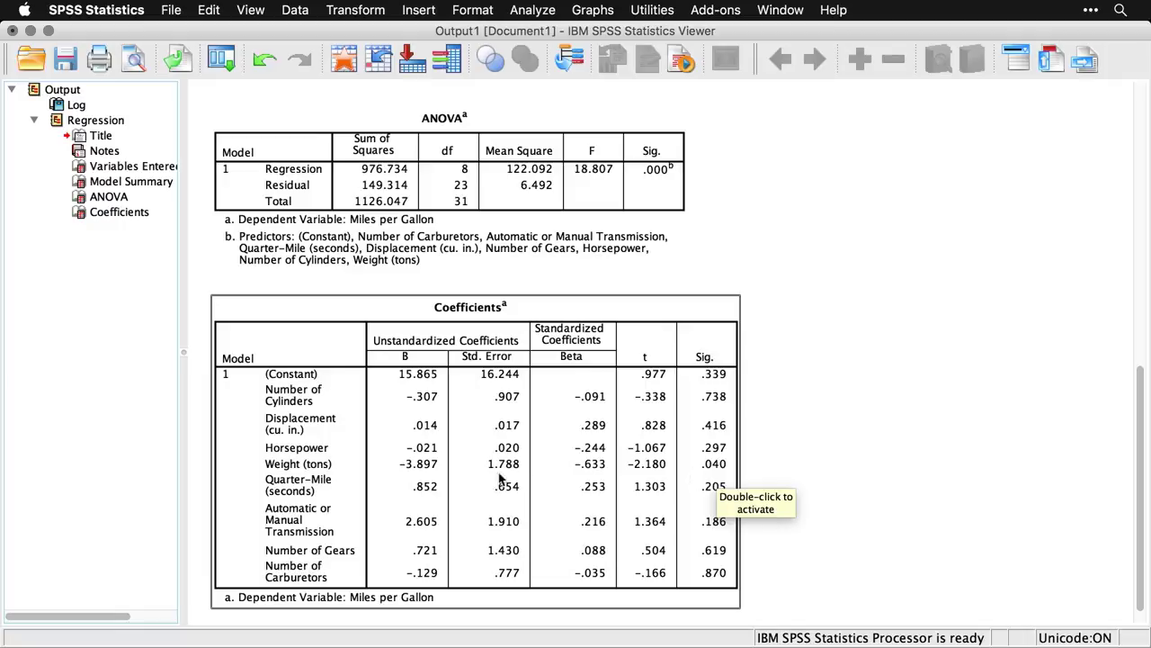
left_click(850, 471)
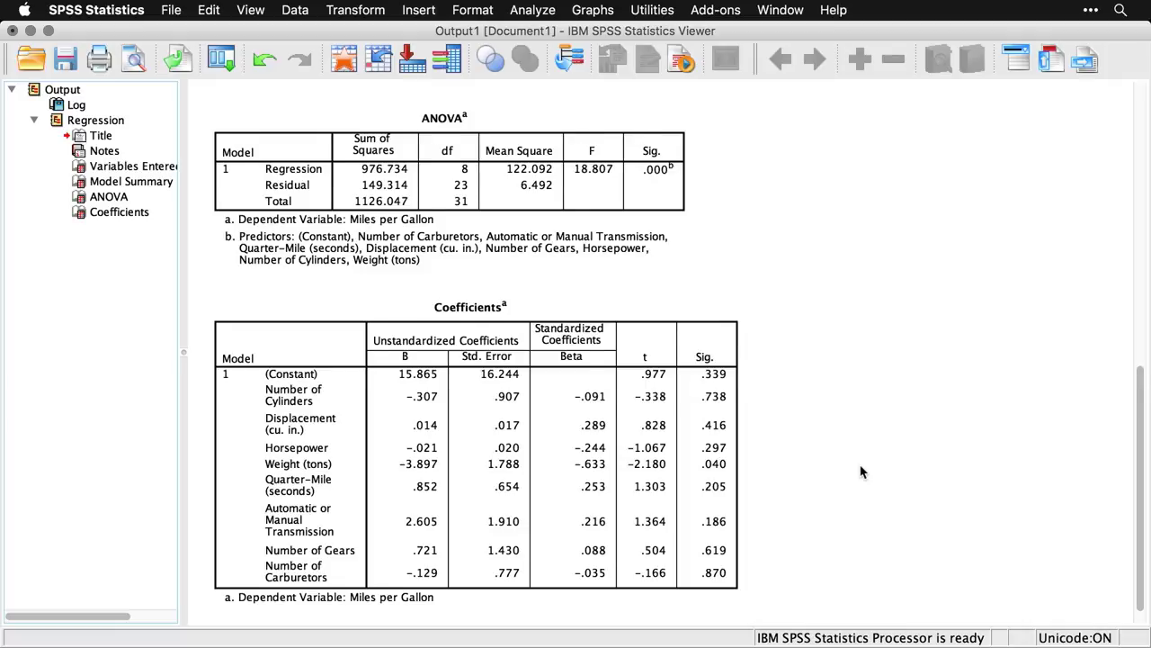
scroll(860, 472, "down", 1)
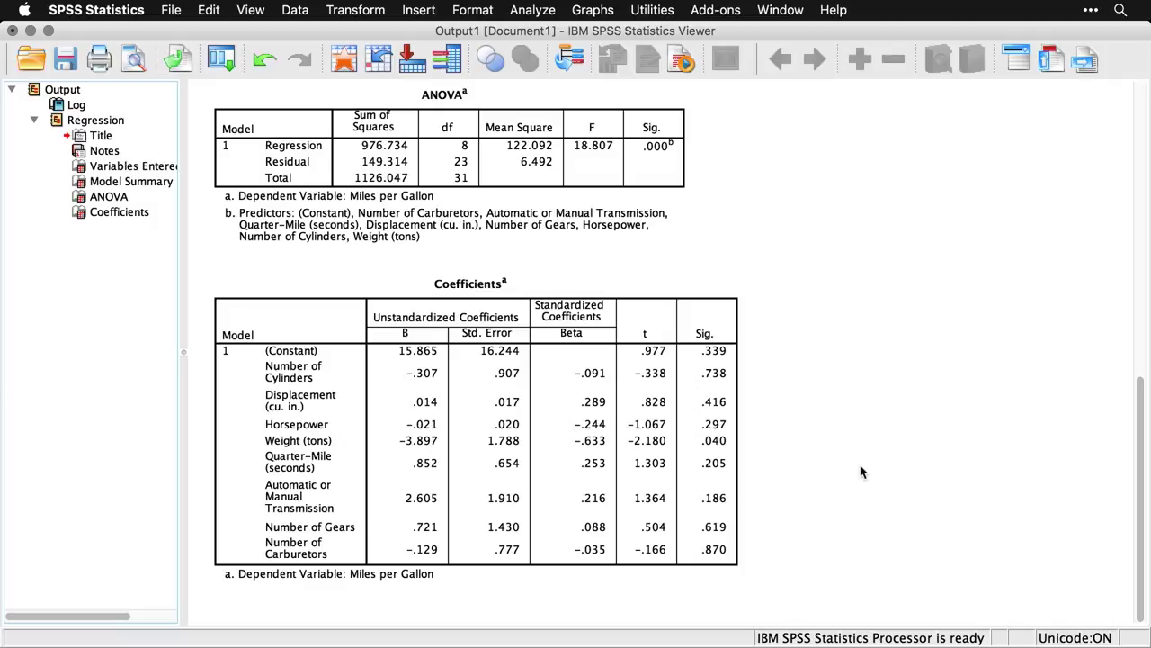
Reopen the Linear Regression dialog from the Output Viewer via Analyze > Regression > Linear.
left_click(681, 252)
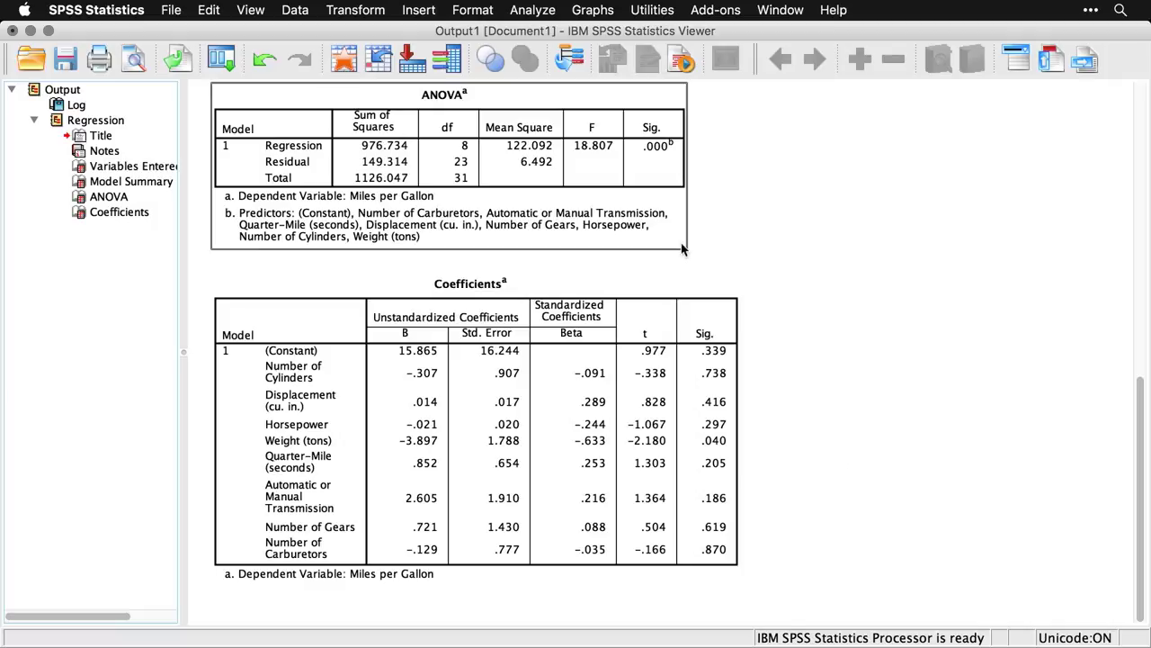
left_click(536, 11)
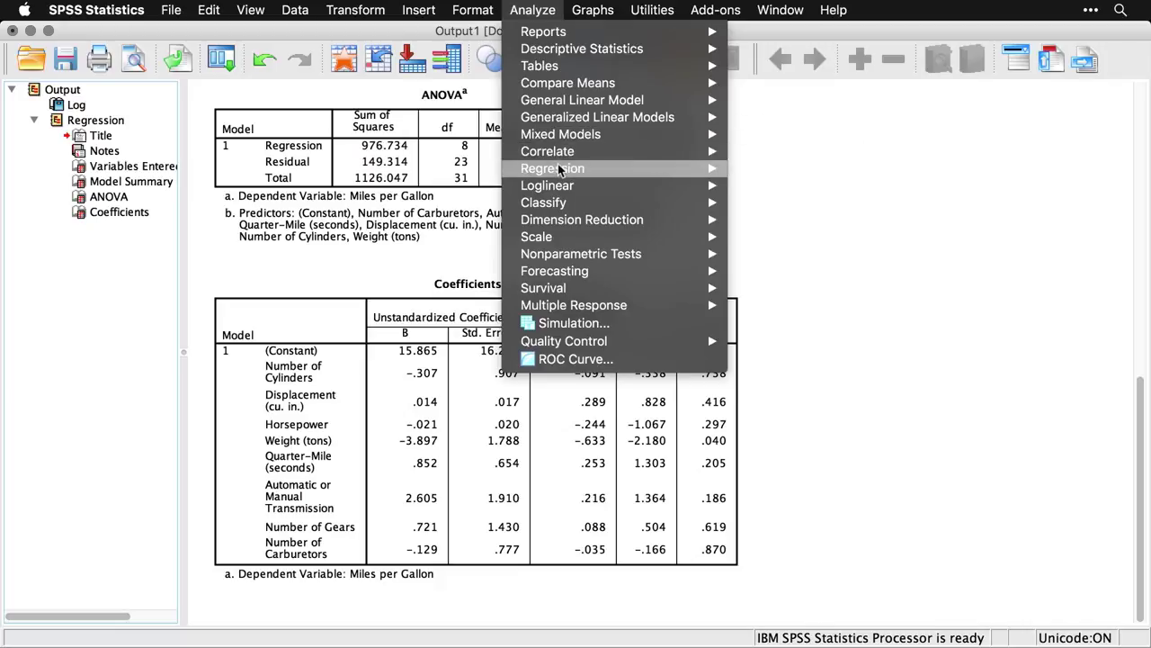
mouse_move(560, 169)
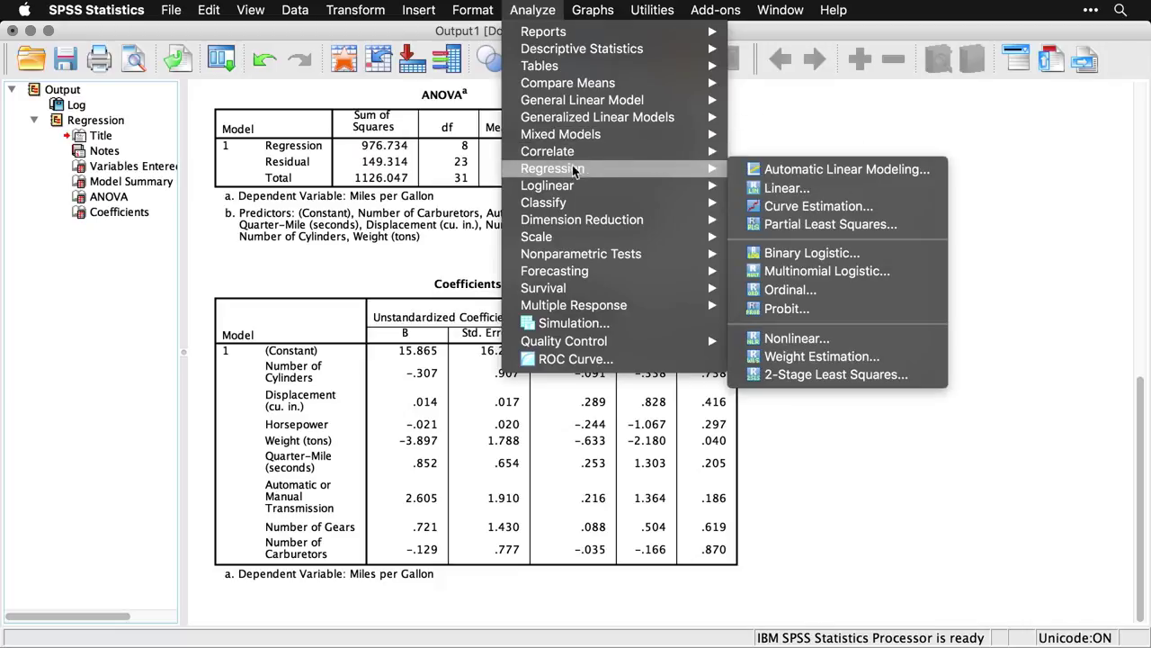
left_click(921, 191)
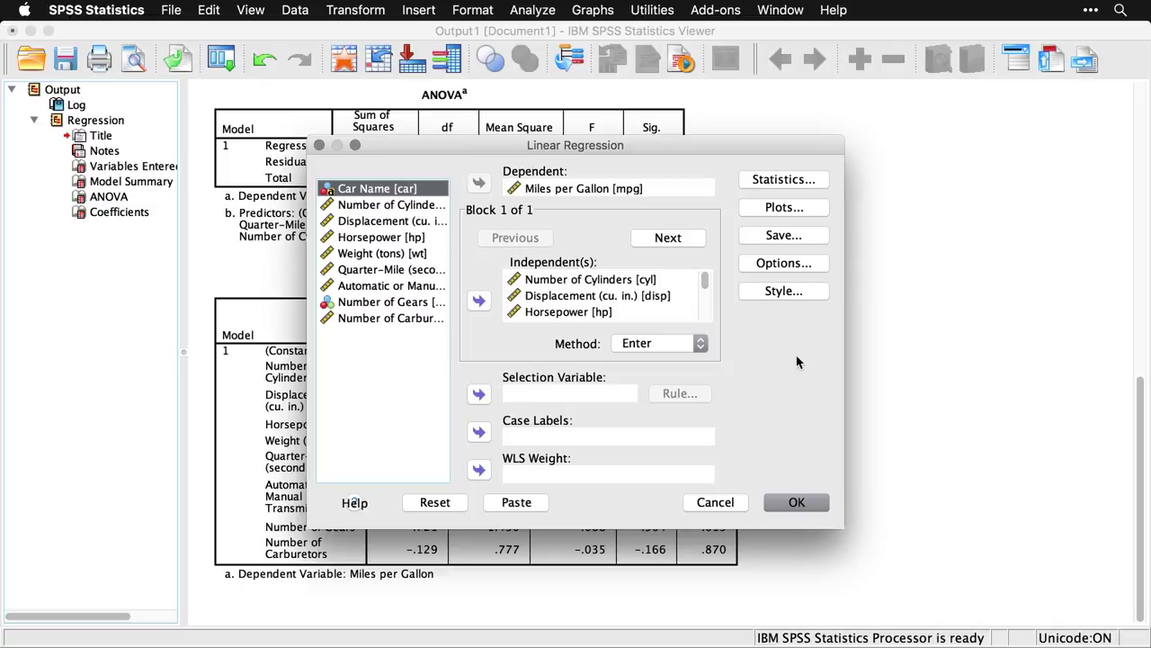
Change the predictor entry Method to Stepwise and bring up the Statistics options.
left_click(681, 349)
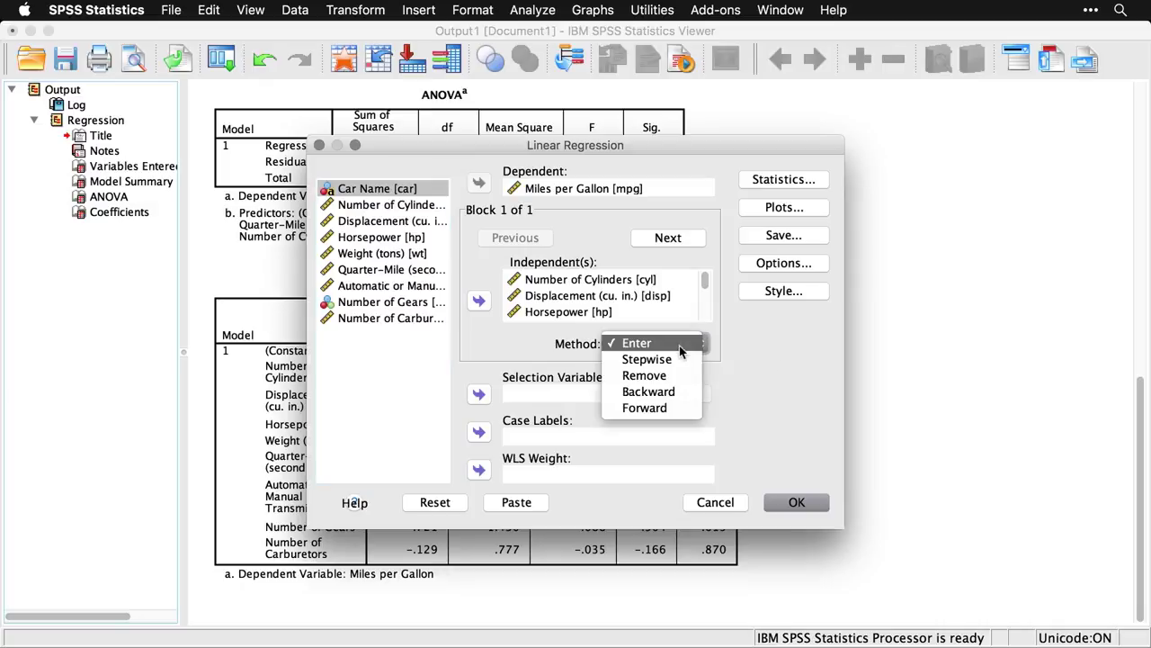
left_click(679, 358)
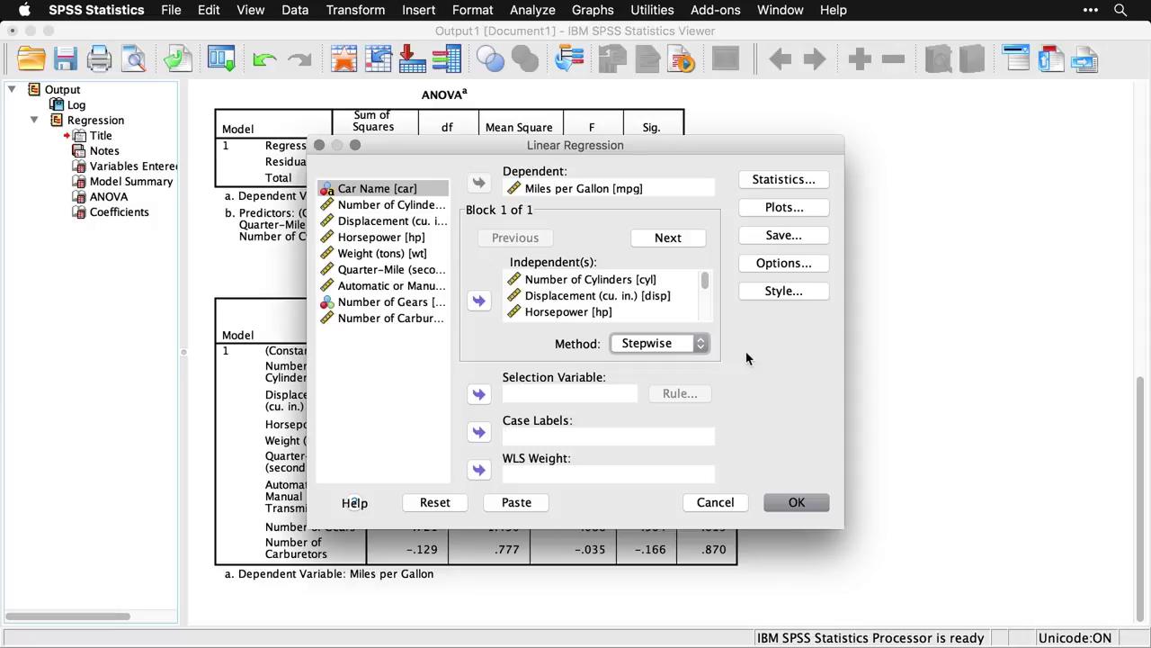
left_click(796, 182)
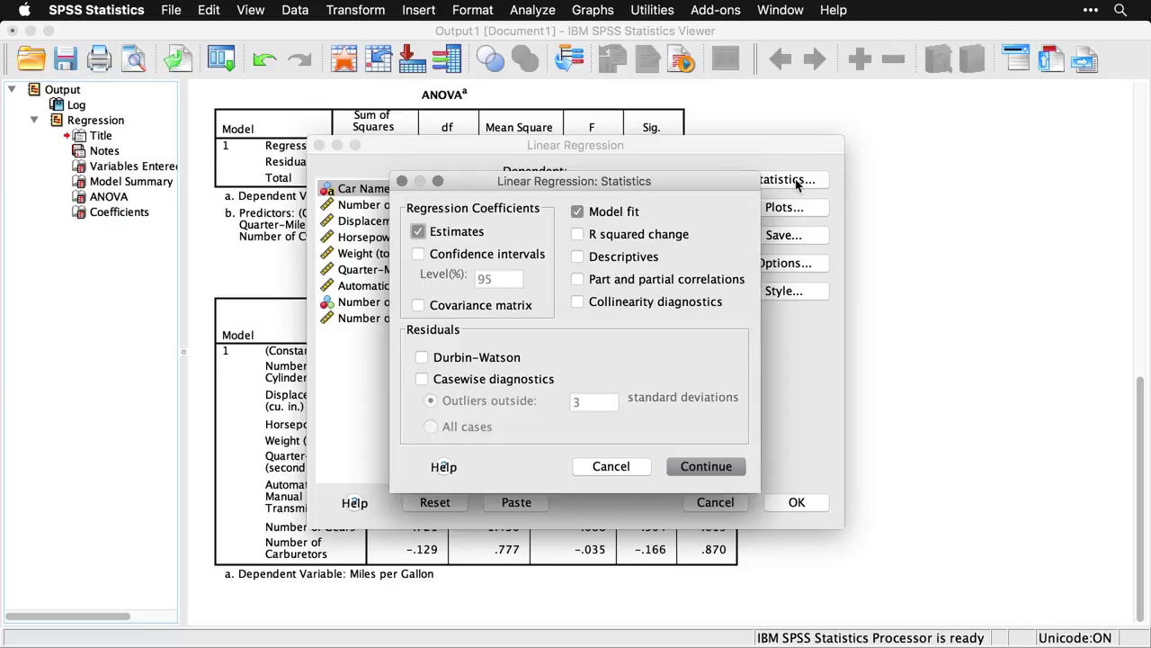
Add 95% confidence intervals and R squared change to the regression statistics.
left_click(419, 256)
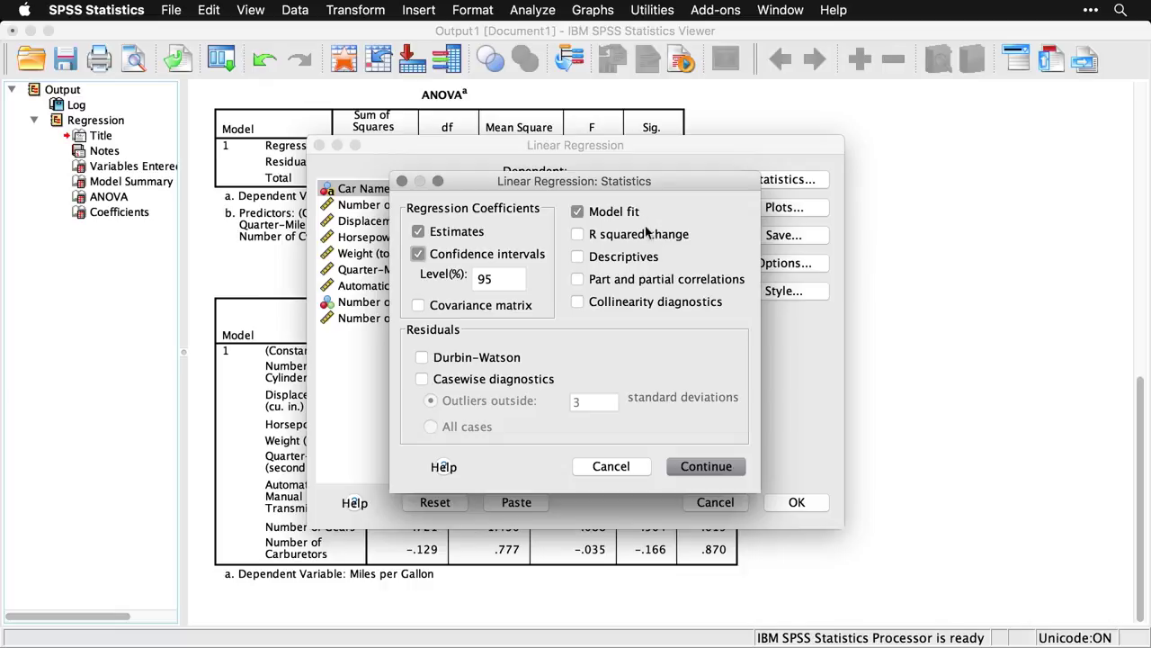
left_click(576, 236)
left_click(716, 468)
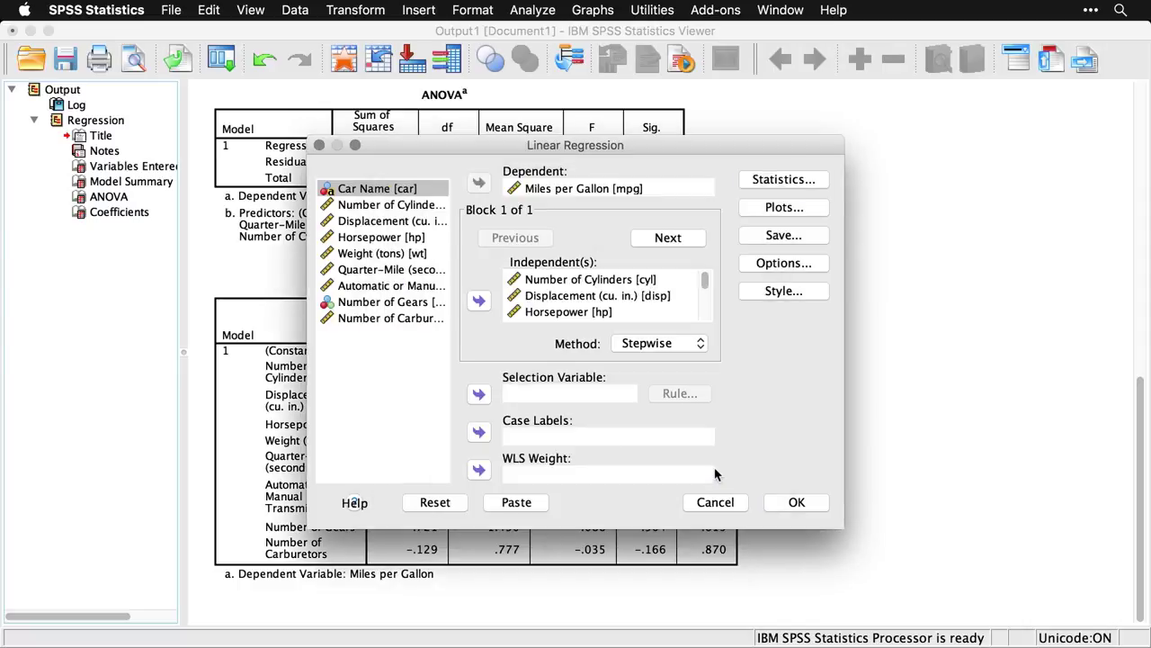
In the regression Plots options, request a histogram of standardized residuals.
left_click(797, 208)
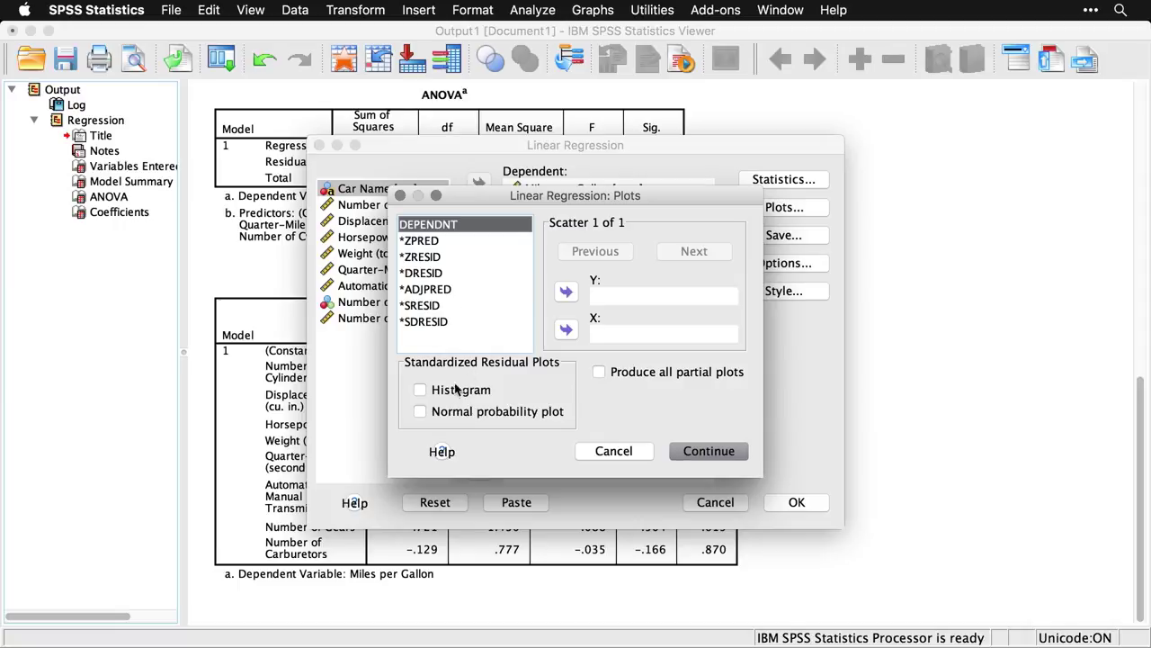
left_click(421, 390)
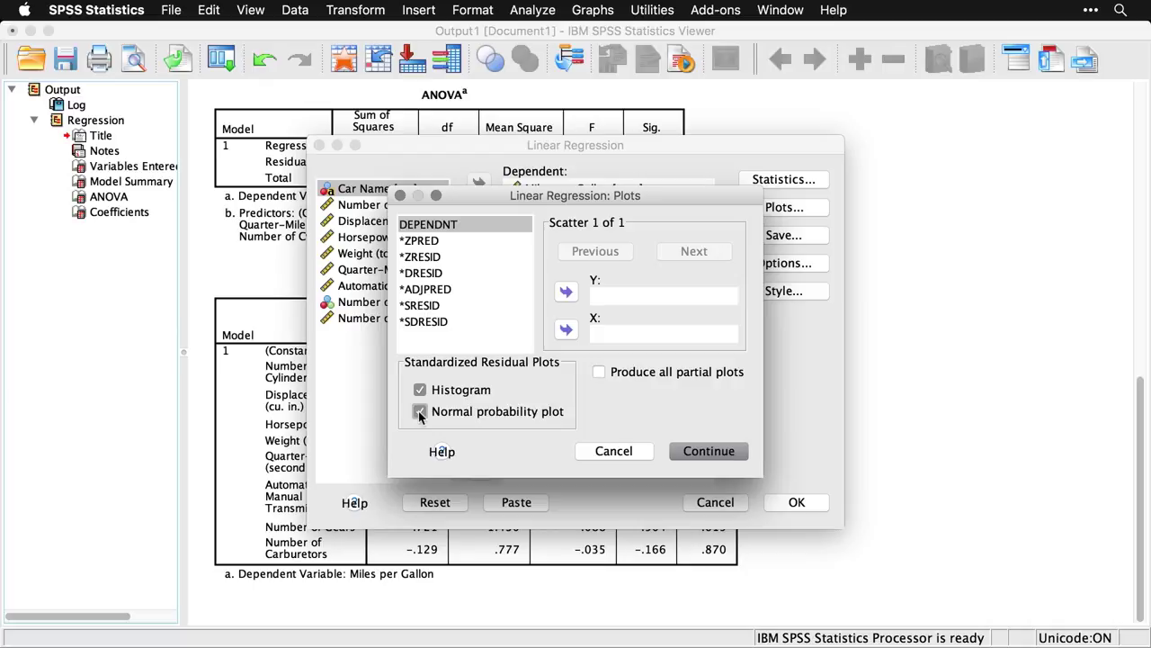
Add a normal probability plot, confirm the plots, and leave the Save options unchanged.
left_click(419, 412)
left_click(712, 453)
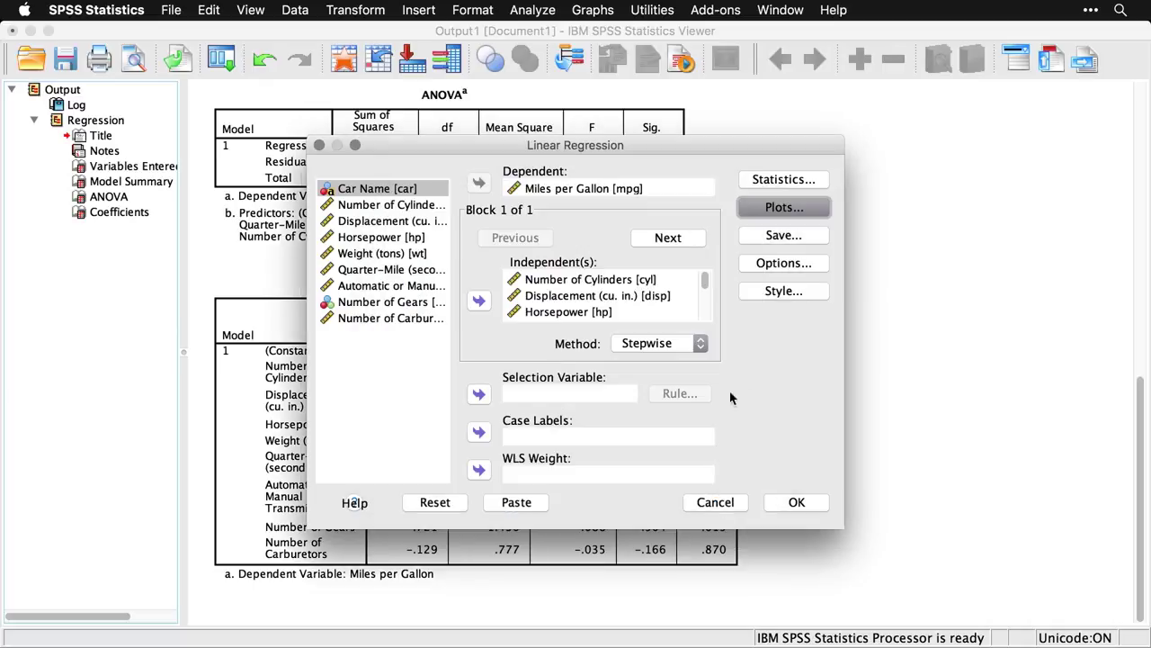
left_click(814, 236)
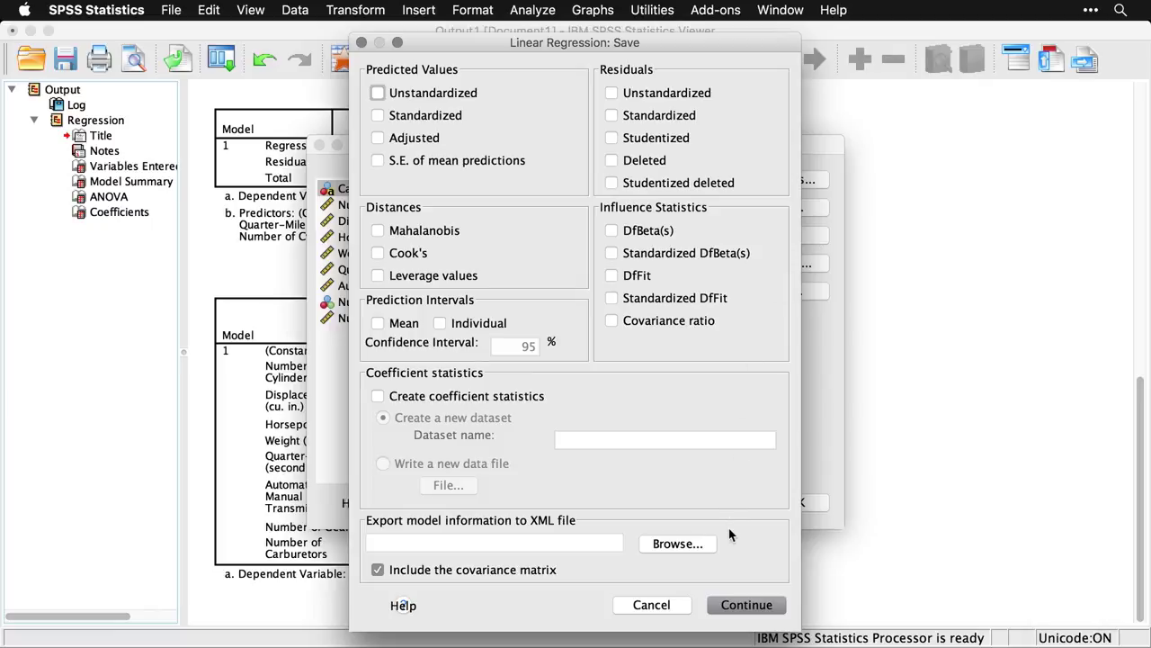
left_click(667, 608)
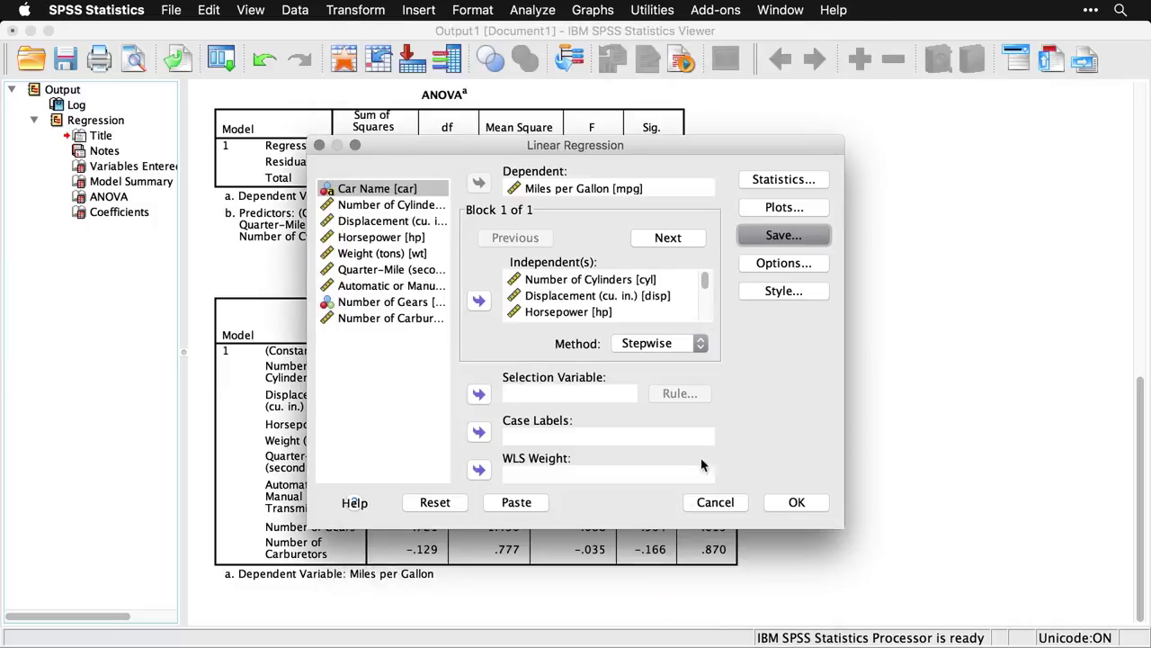
left_click(797, 270)
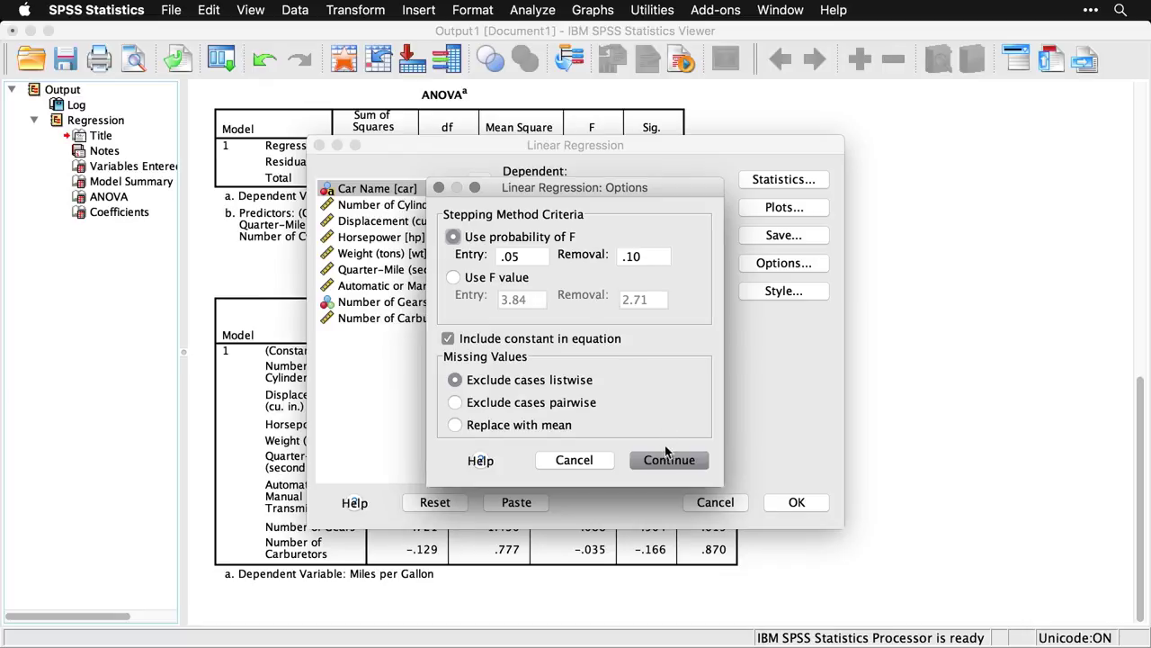
left_click(594, 464)
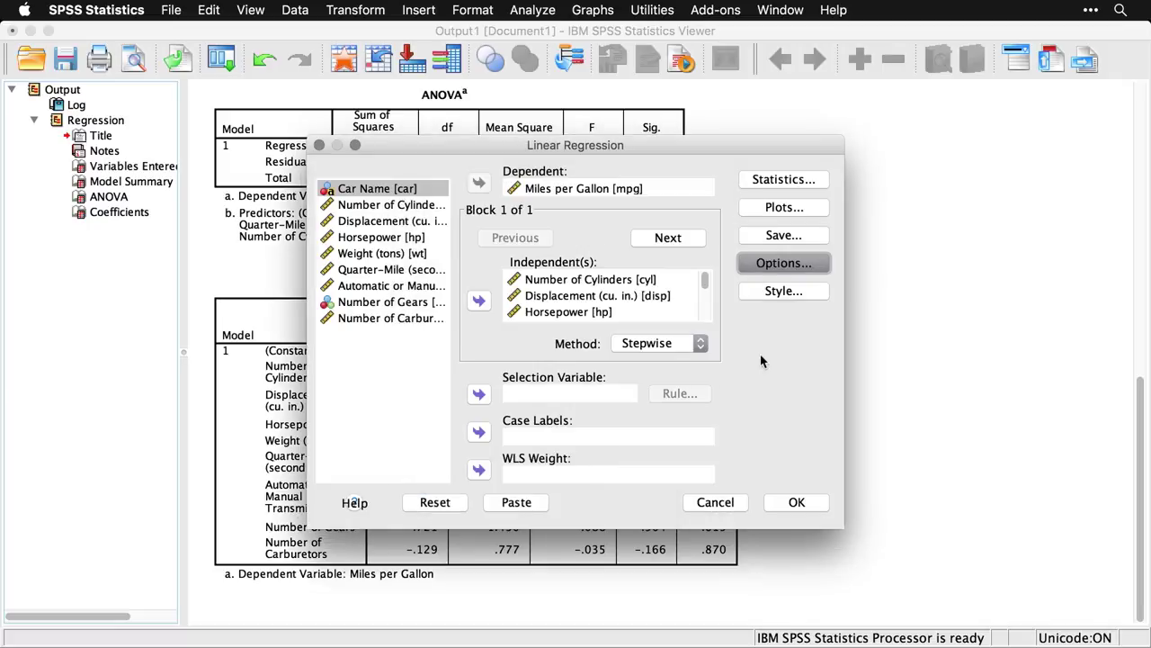
left_click(784, 292)
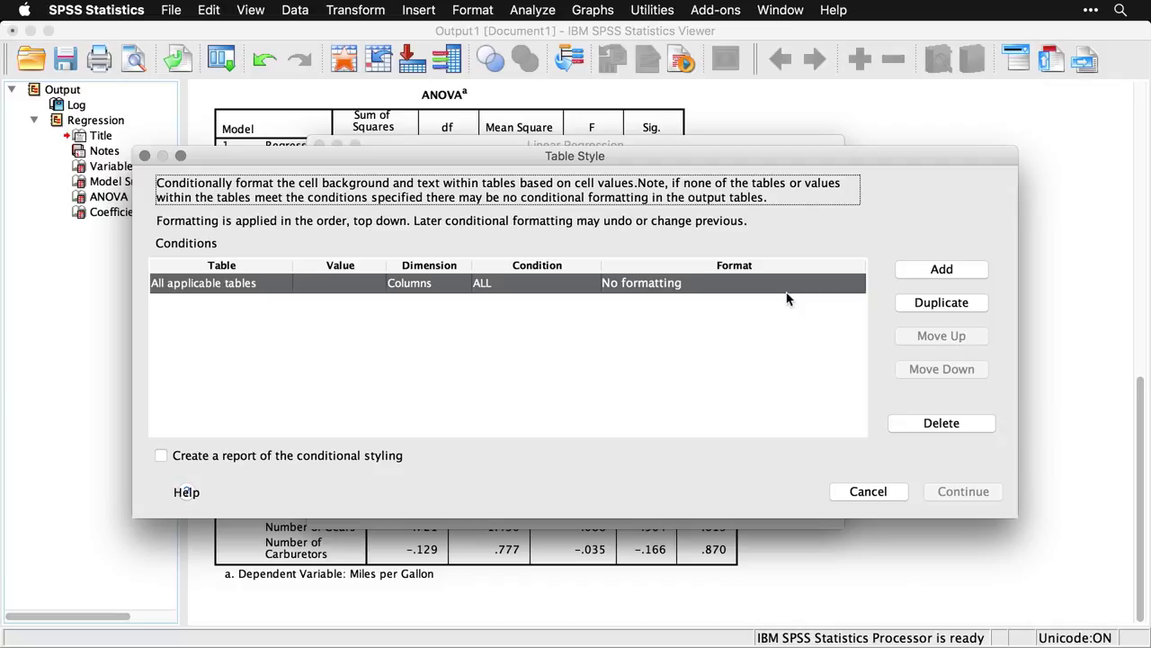
left_click(881, 493)
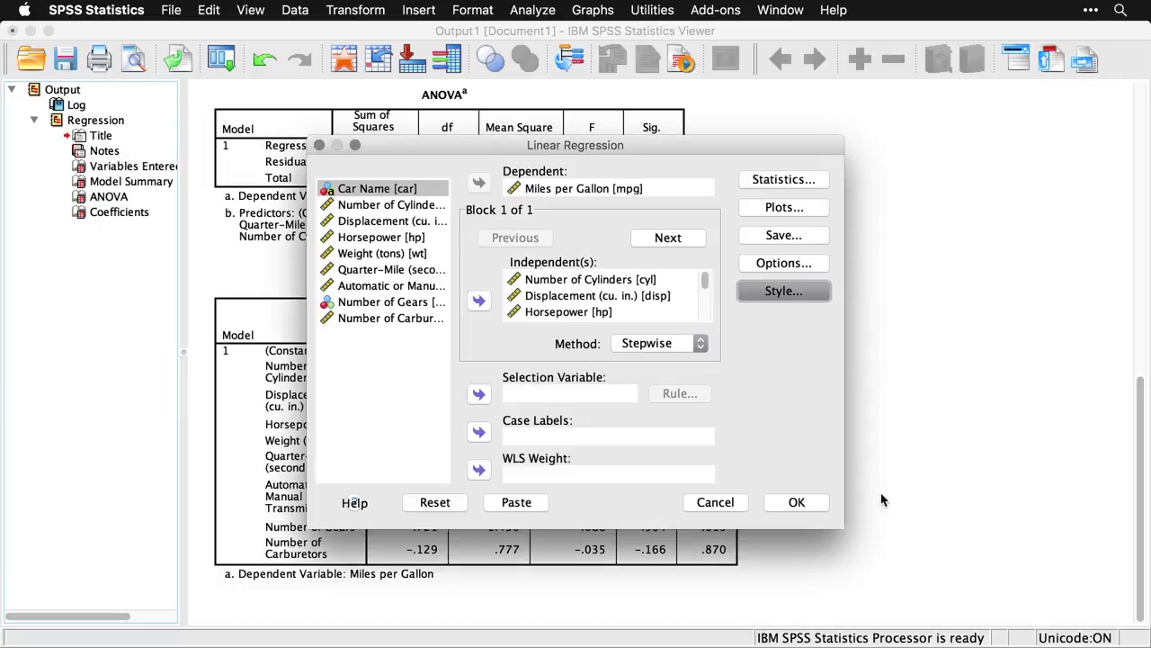
left_click(799, 502)
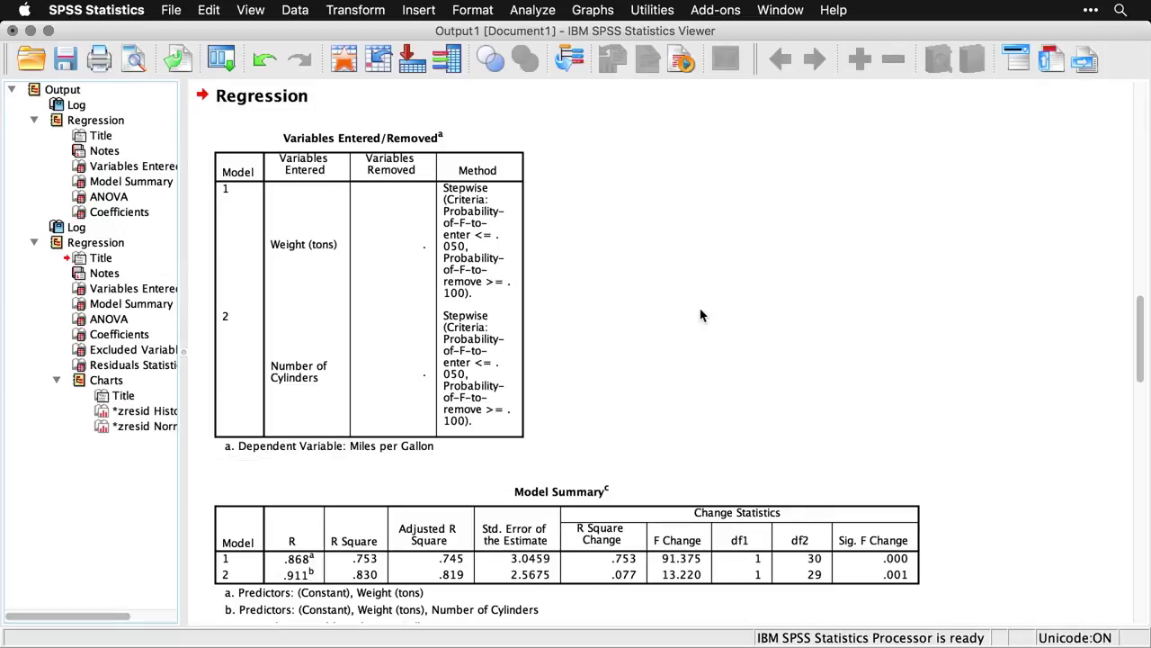
scroll(701, 315, "down", 5)
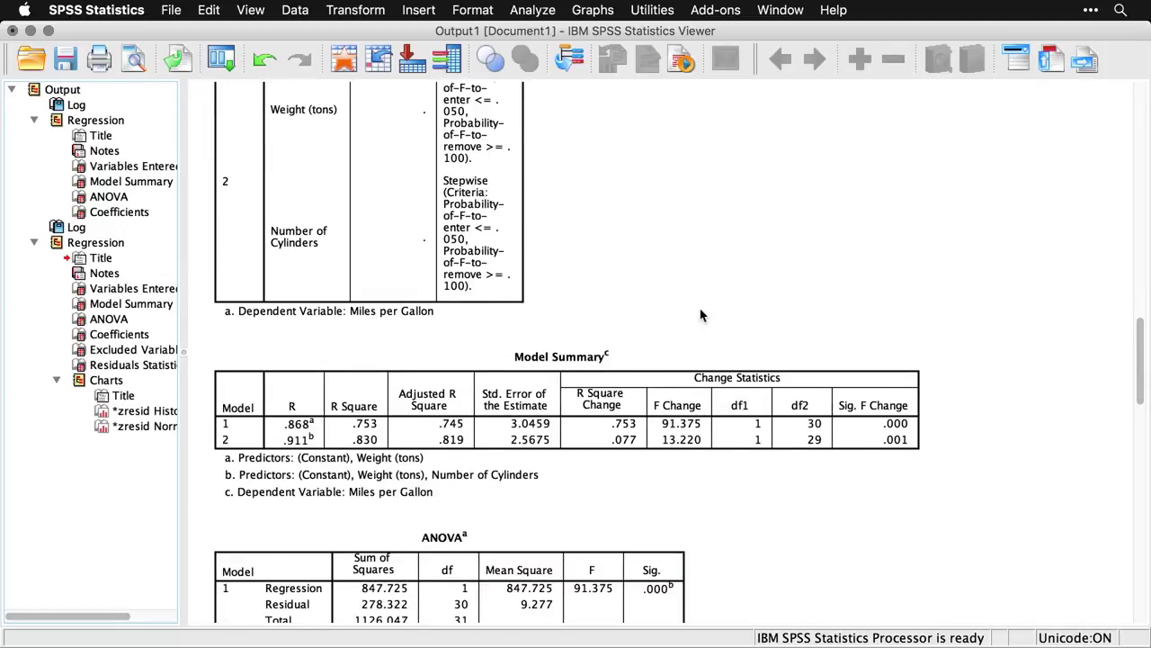
scroll(701, 315, "up", 10)
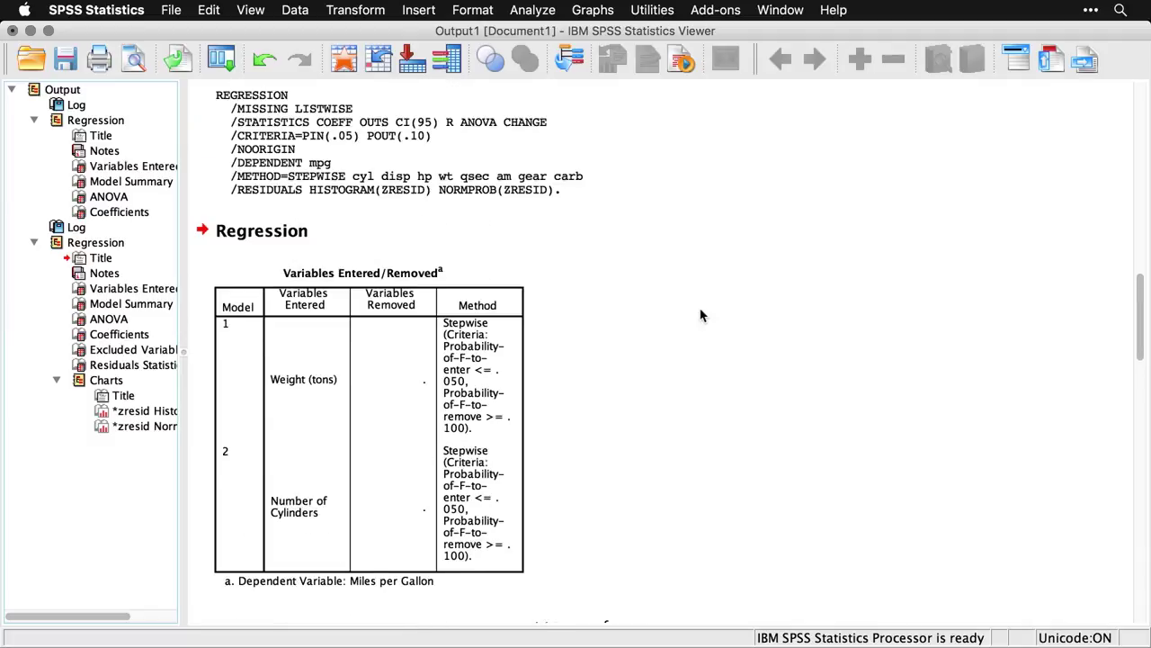
scroll(702, 315, "up", 2)
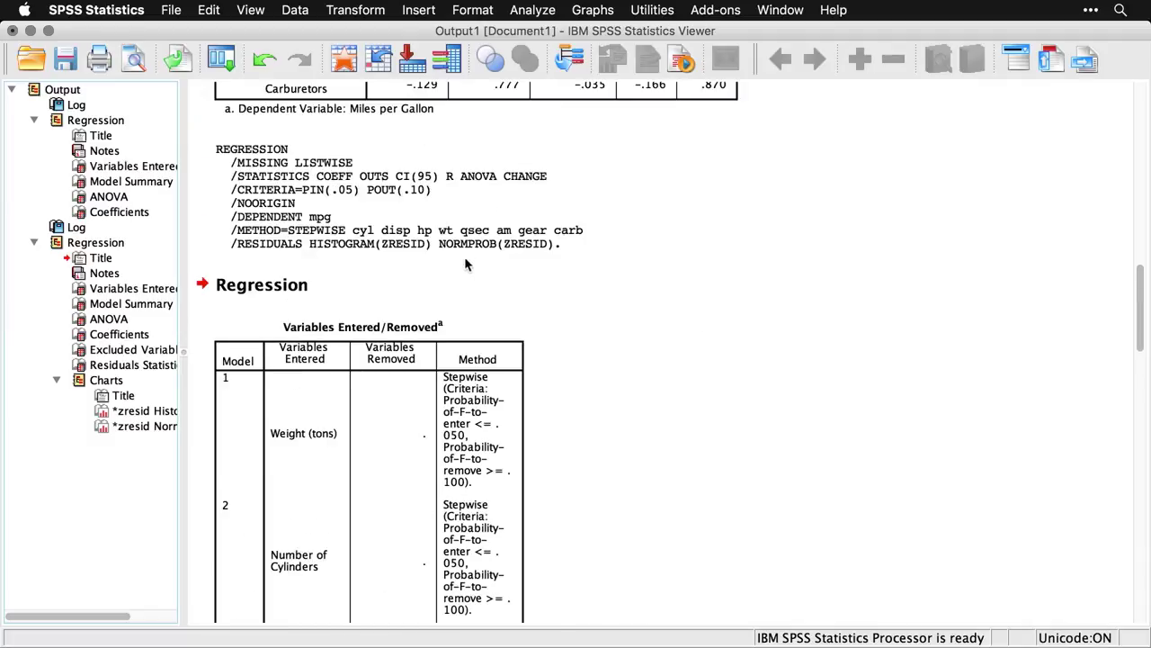
left_click(412, 232)
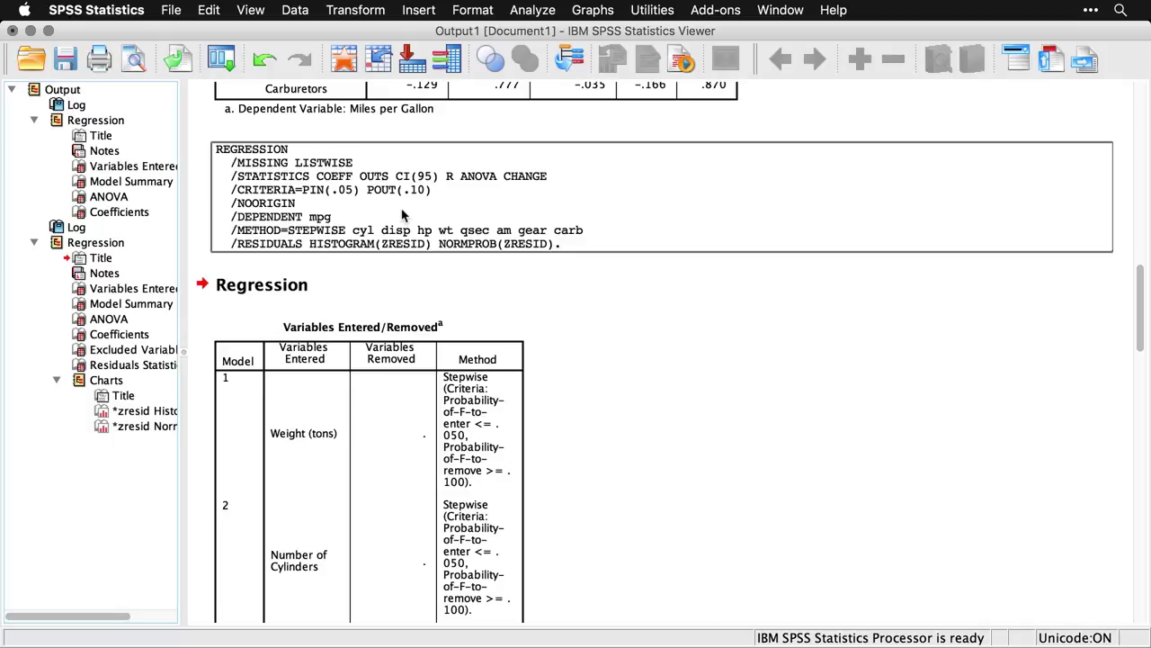
scroll(402, 215, "down", 3)
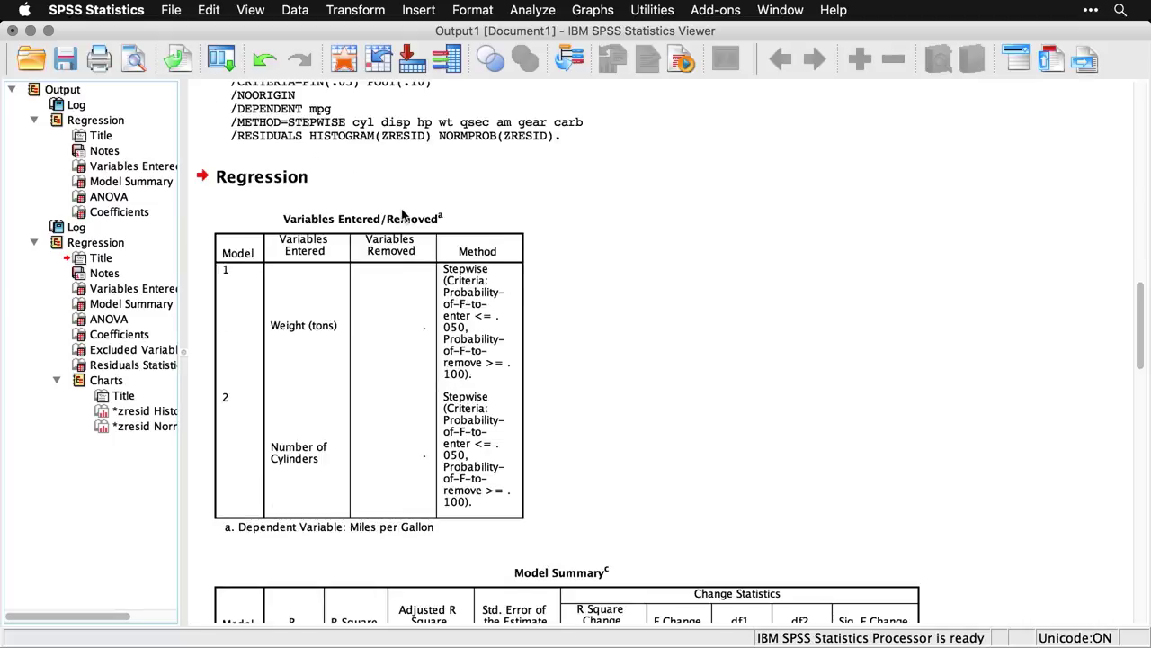
left_click(387, 288)
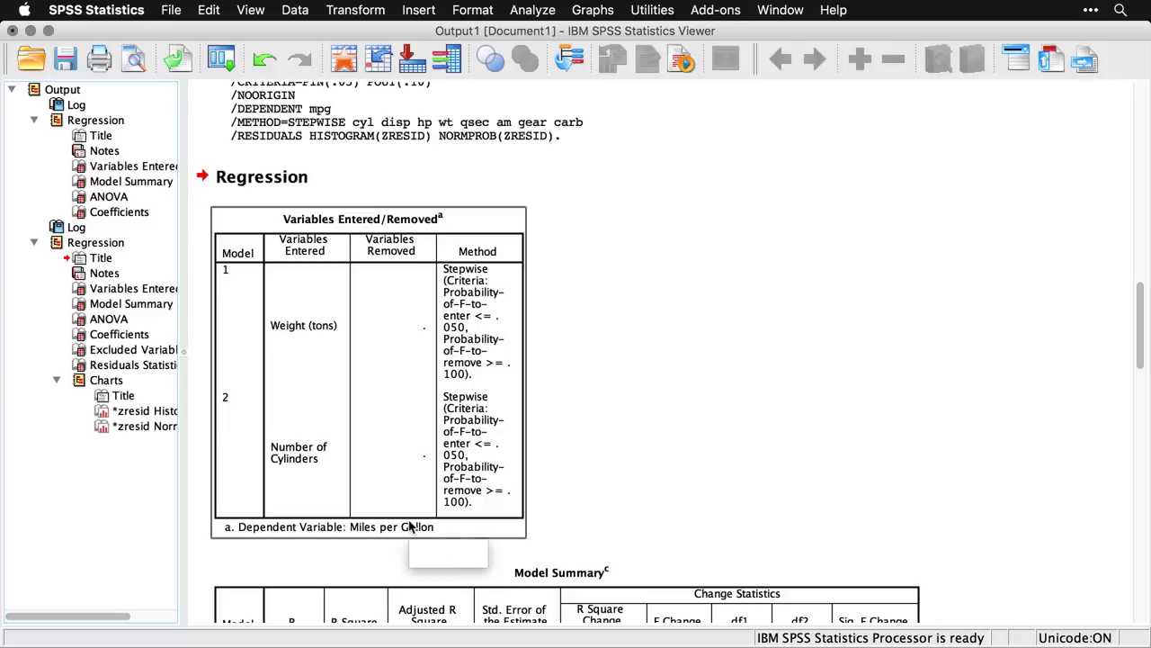
left_click(628, 495)
Select the Model Summary (R Square .830), then scroll through ANOVA to the model 2 Coefficients.
scroll(910, 461, "down", 2)
scroll(910, 462, "down", 10)
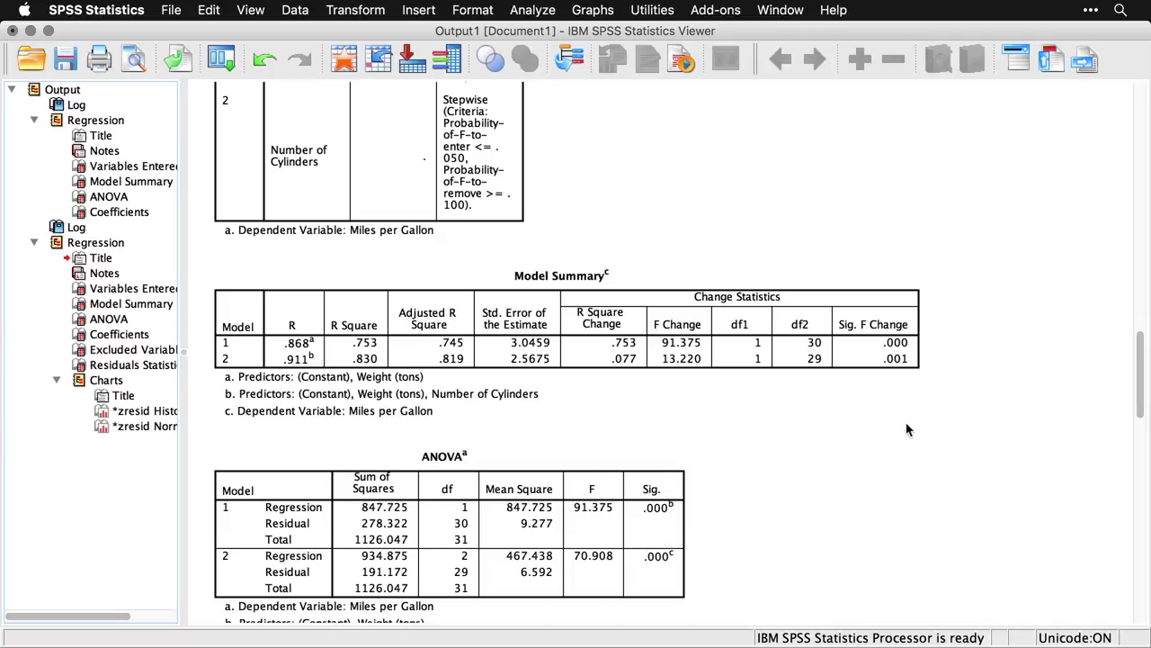
left_click(840, 430)
left_click(611, 433)
left_click(599, 421)
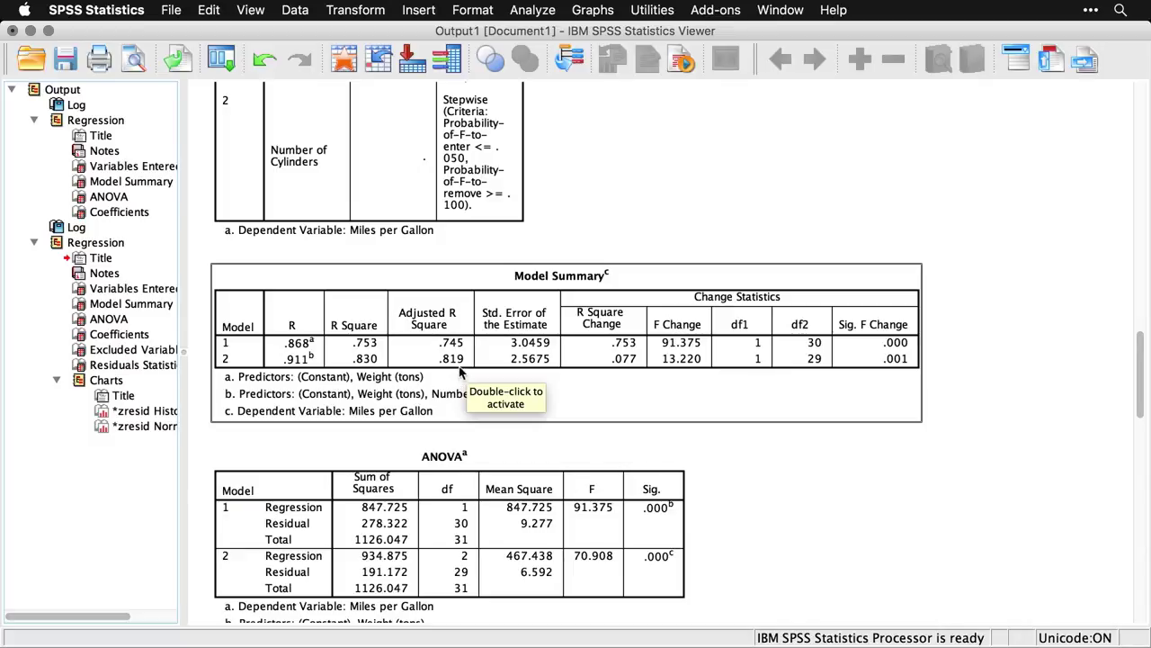
scroll(557, 386, "down", 3)
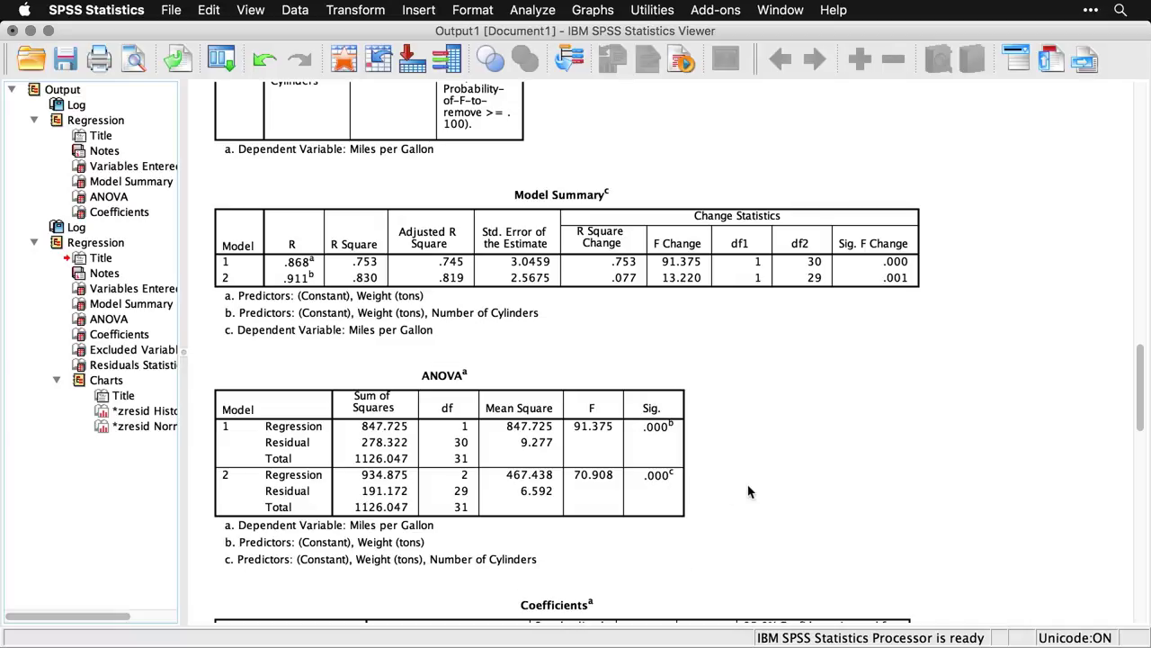
scroll(748, 491, "down", 5)
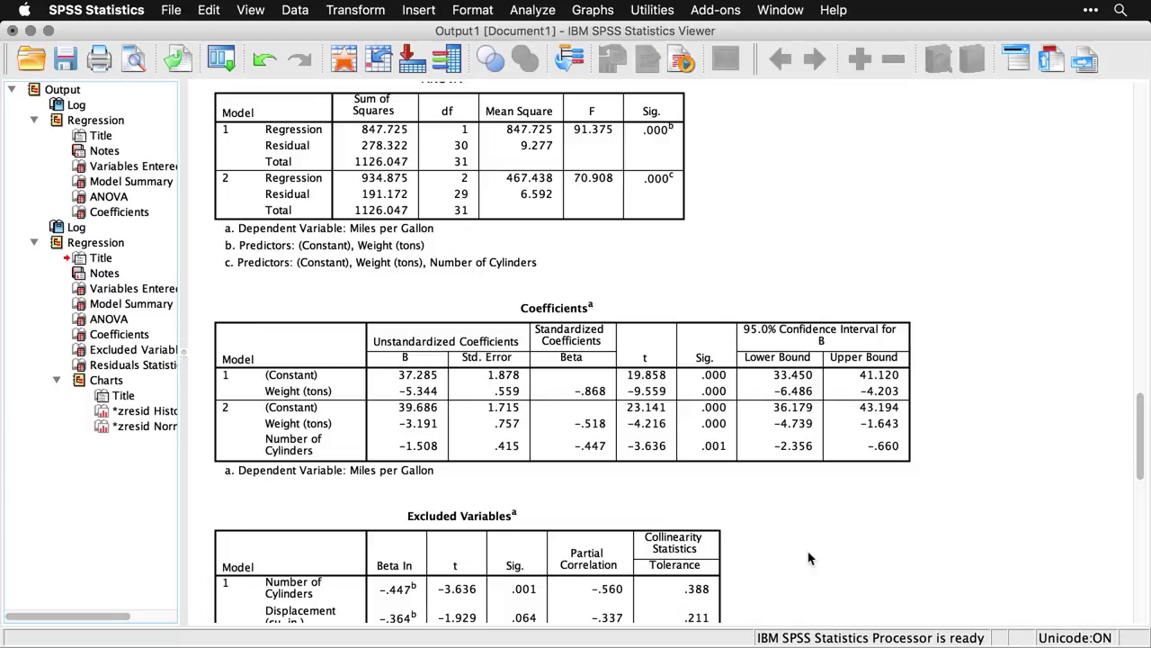
Scroll to the Excluded Variables table, select it for review, then deselect it.
scroll(808, 559, "down", 5)
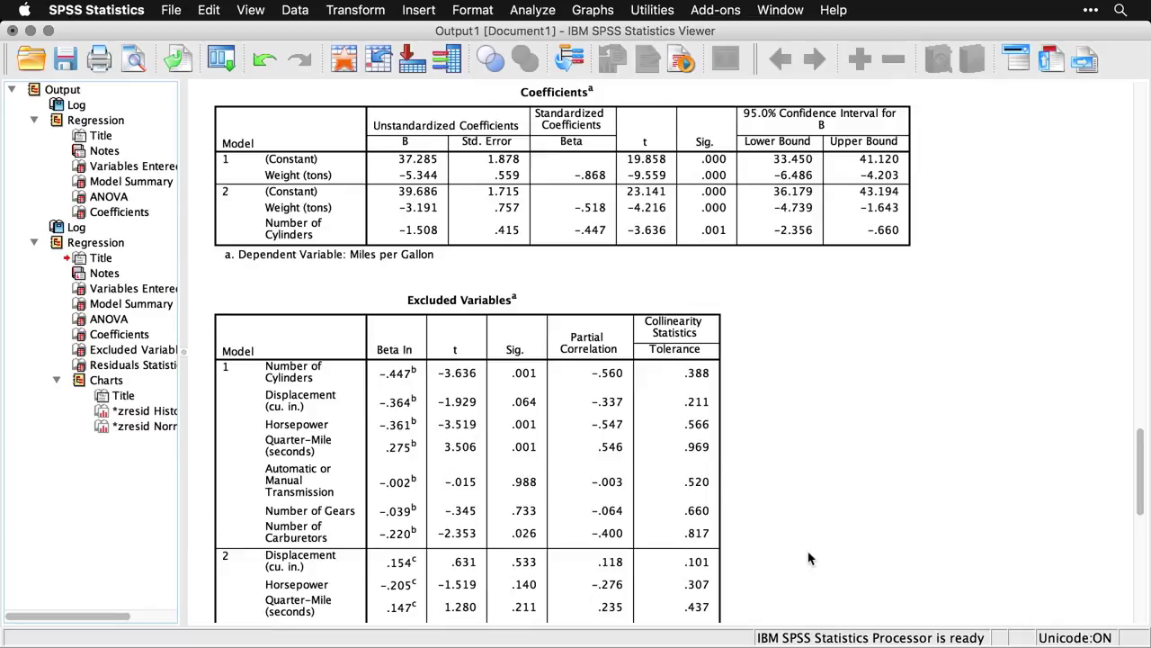
scroll(808, 558, "down", 3)
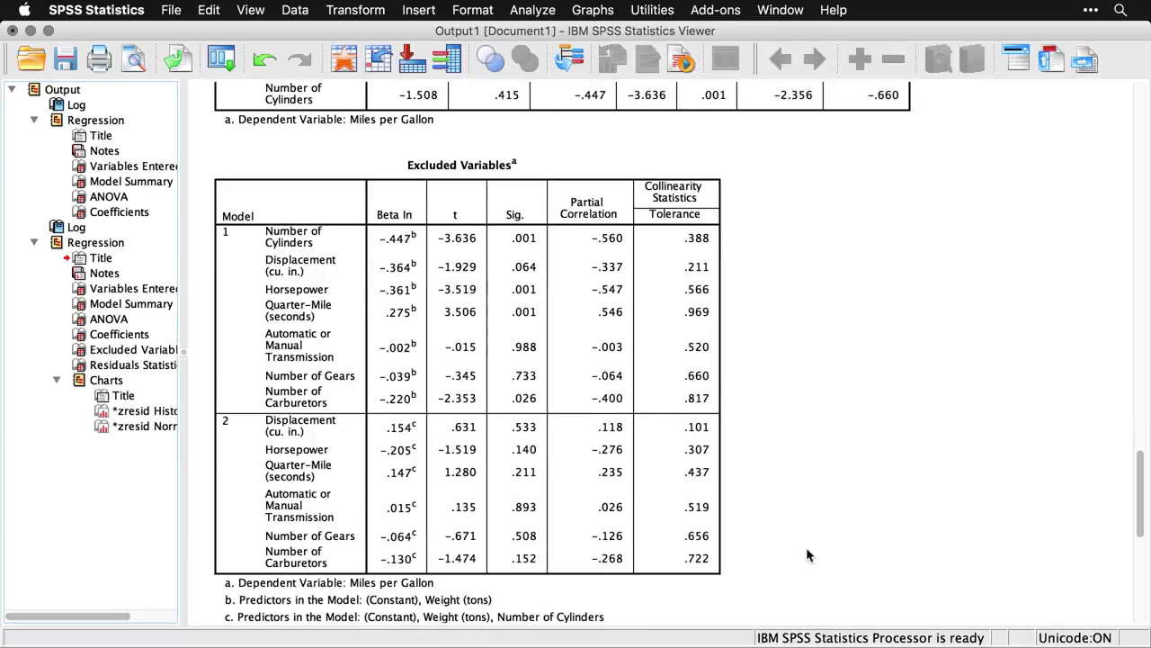
left_click(710, 211)
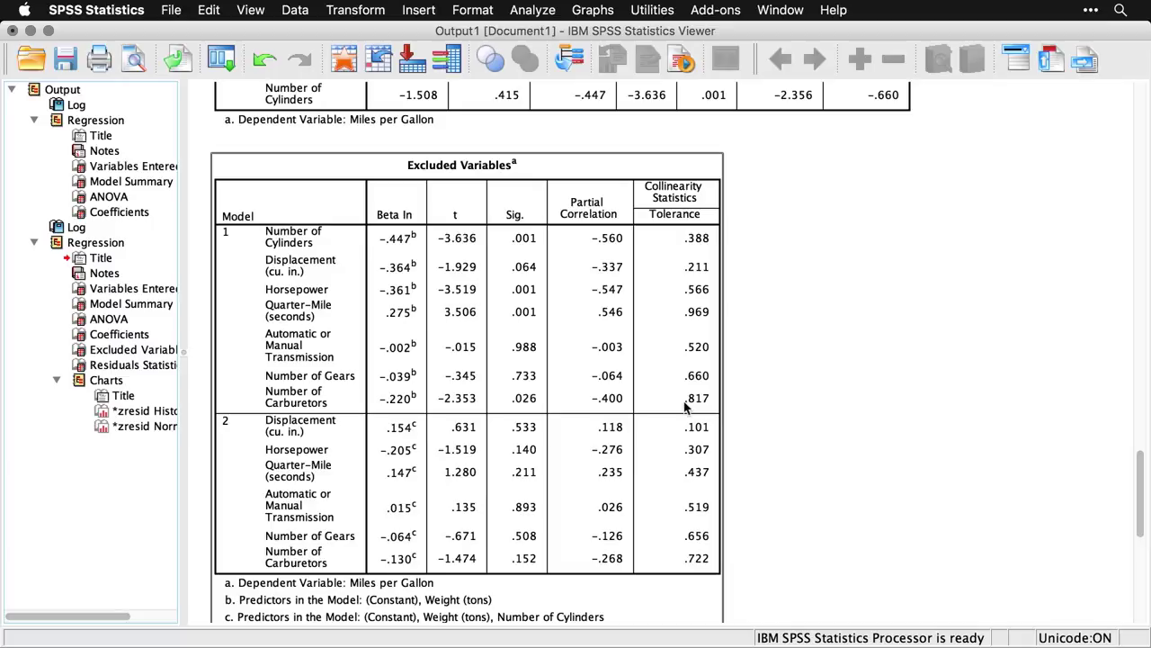
left_click(797, 422)
Scroll past Residuals Statistics to the residual histogram and Normal P-P plot for Miles per Gallon.
scroll(841, 436, "down", 8)
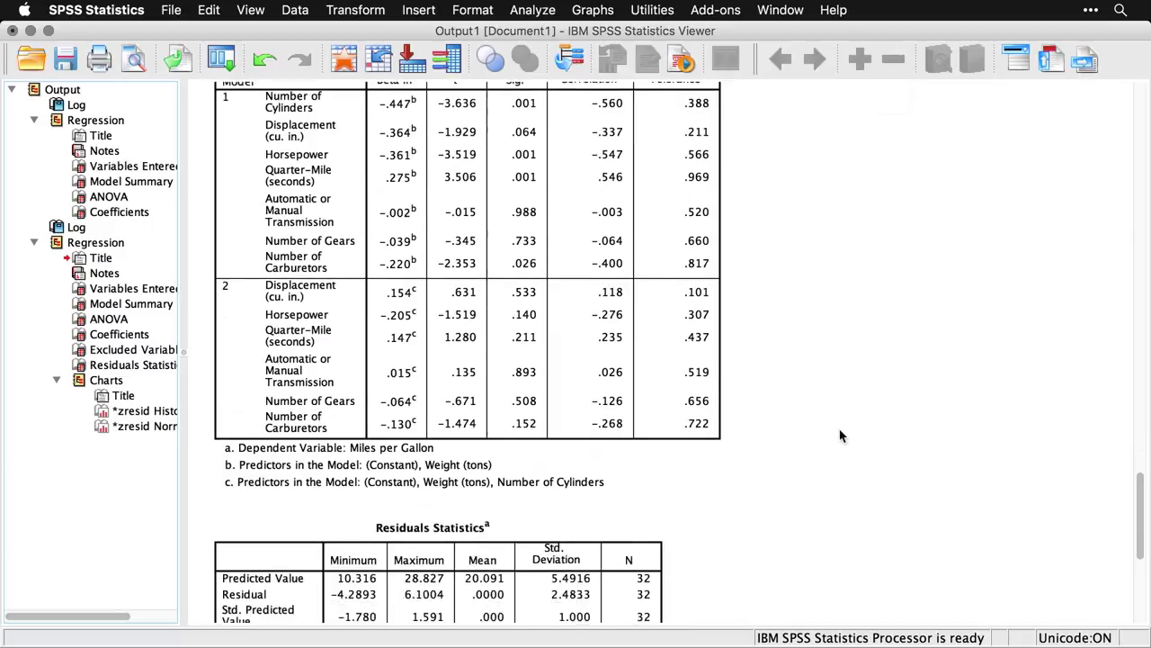
scroll(841, 437, "down", 7)
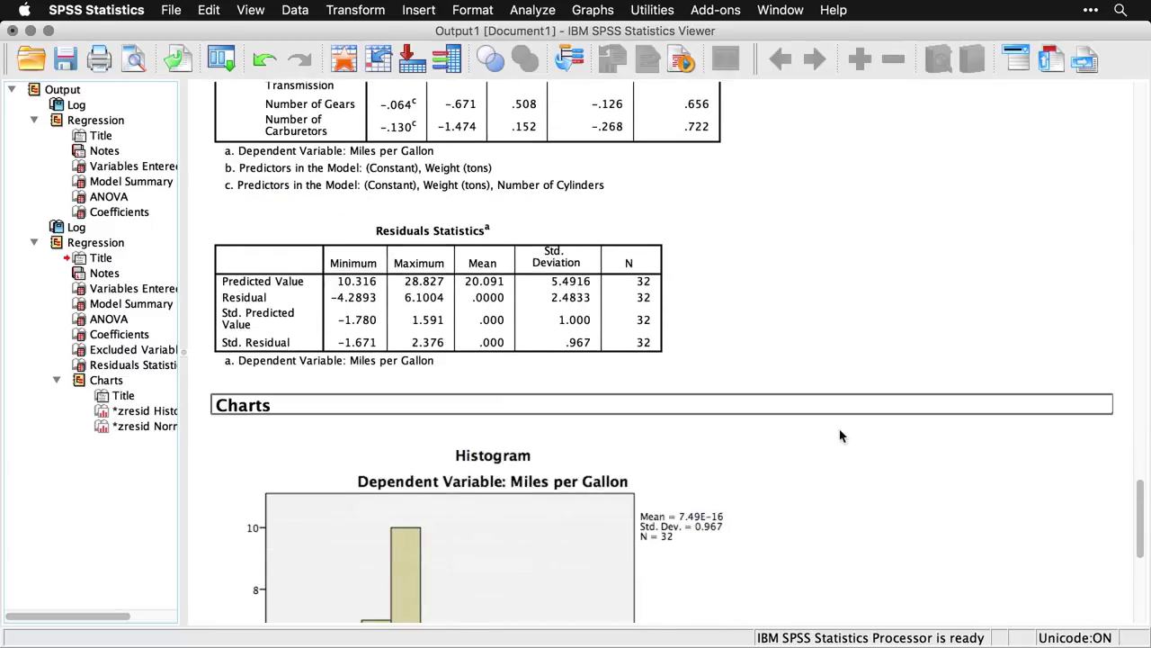
scroll(841, 436, "down", 2)
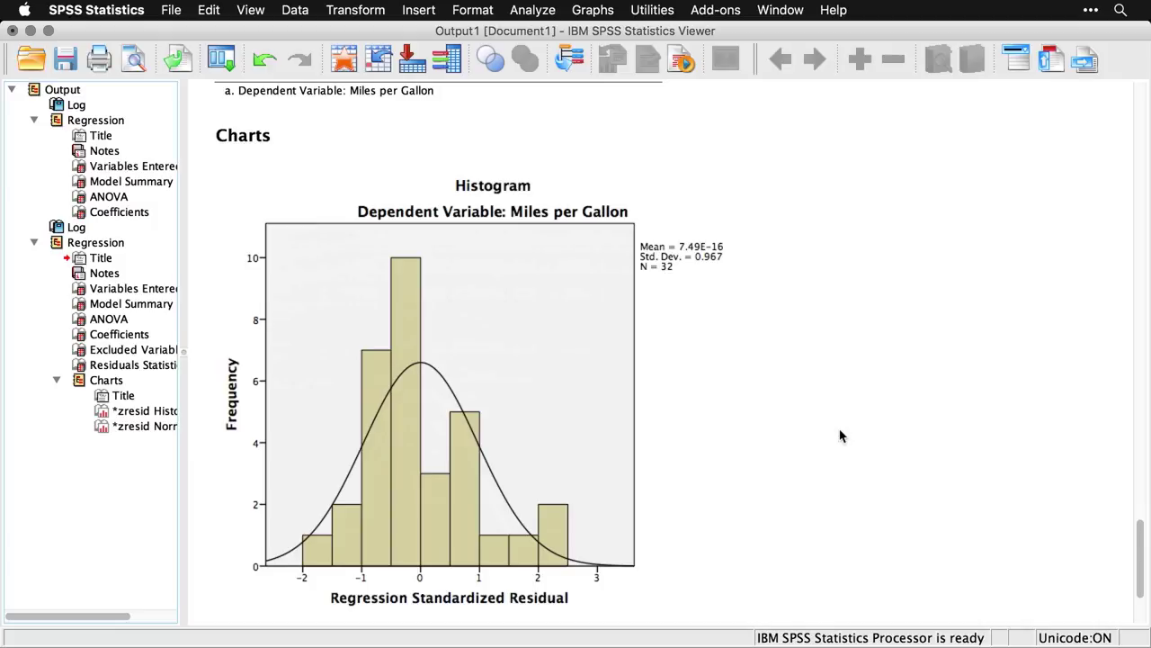
scroll(840, 436, "down", 10)
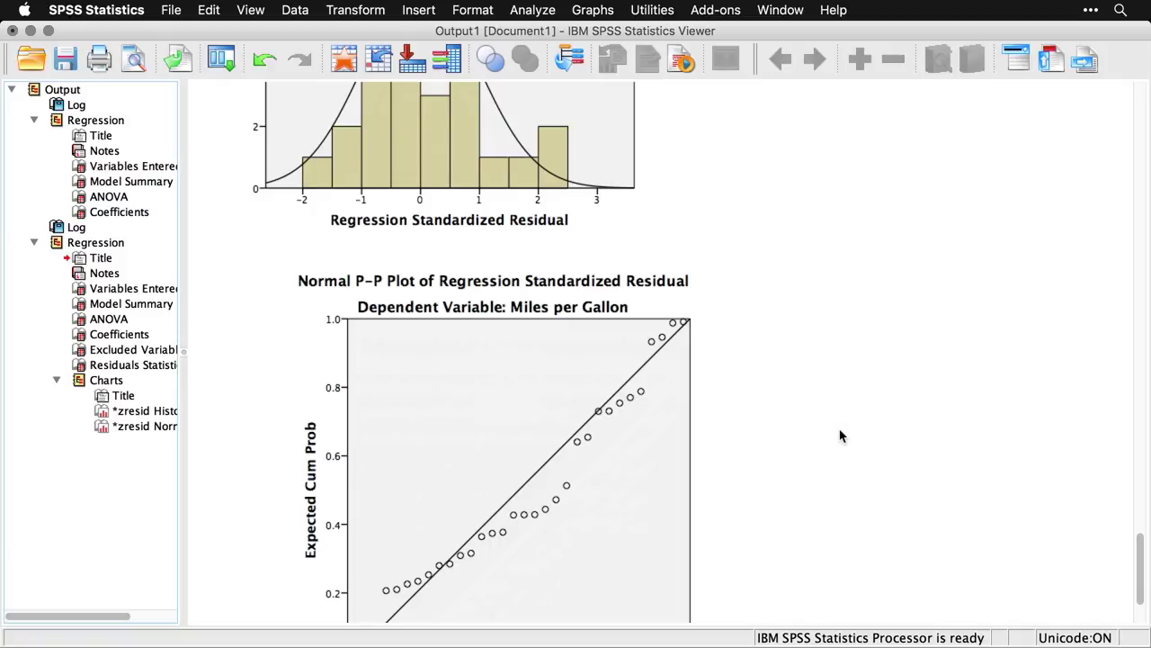
scroll(840, 436, "down", 3)
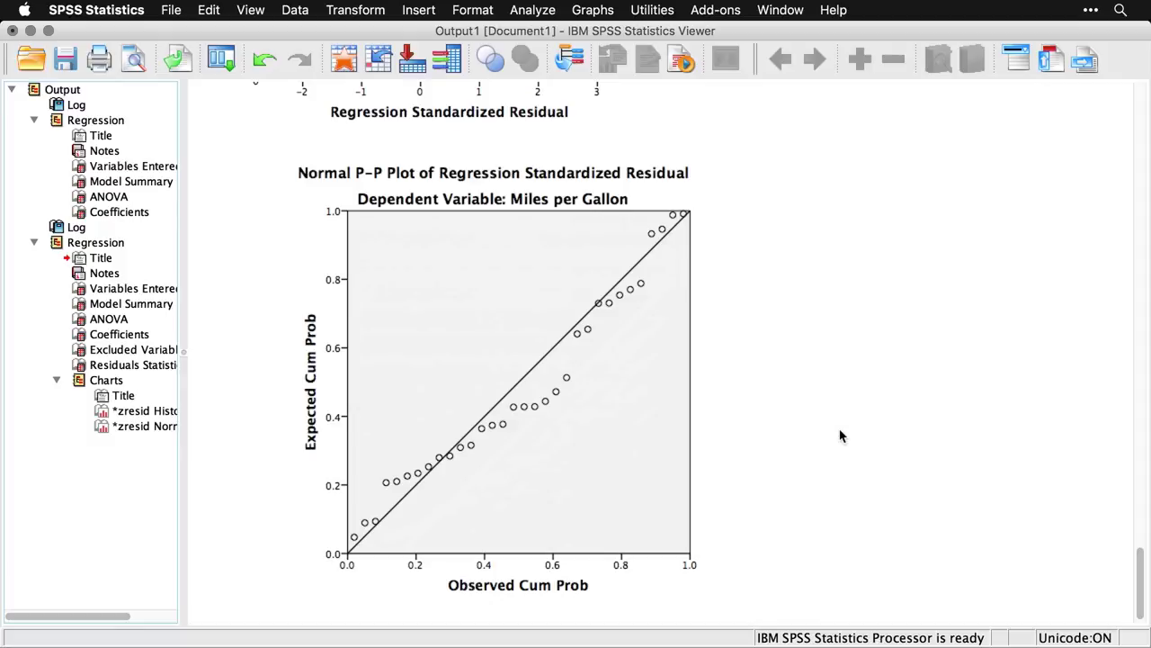
Scroll back to Variables Entered/Removed (Weight, then Number of Cylinders) and select the Model Summary table.
scroll(840, 436, "up", 10)
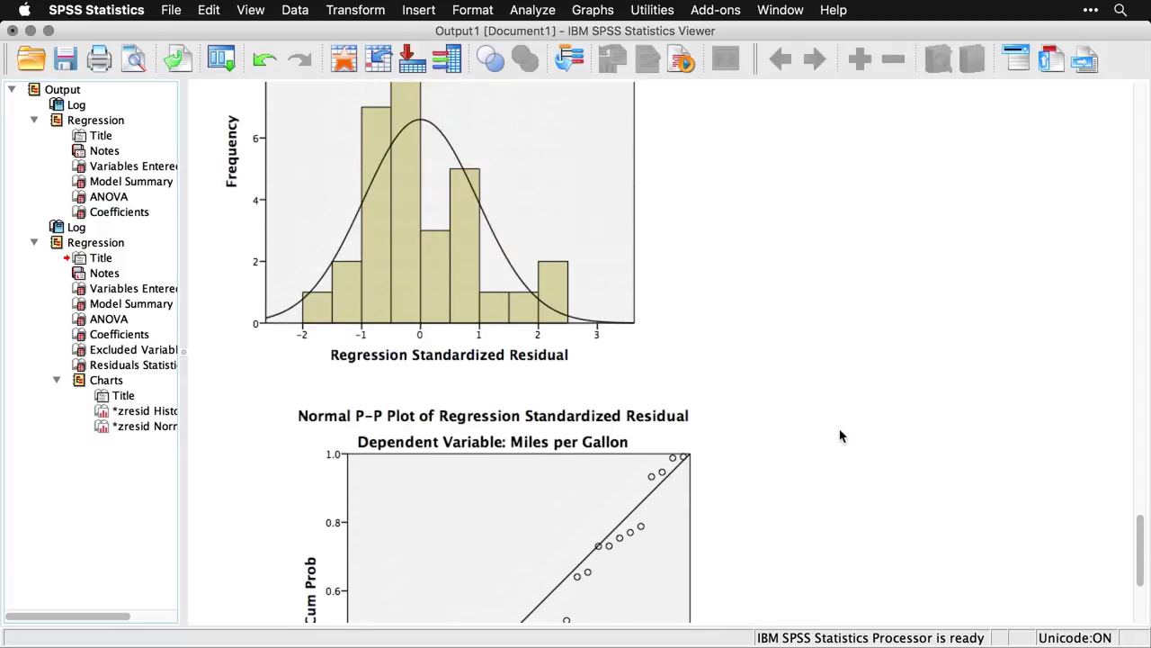
scroll(840, 436, "up", 8)
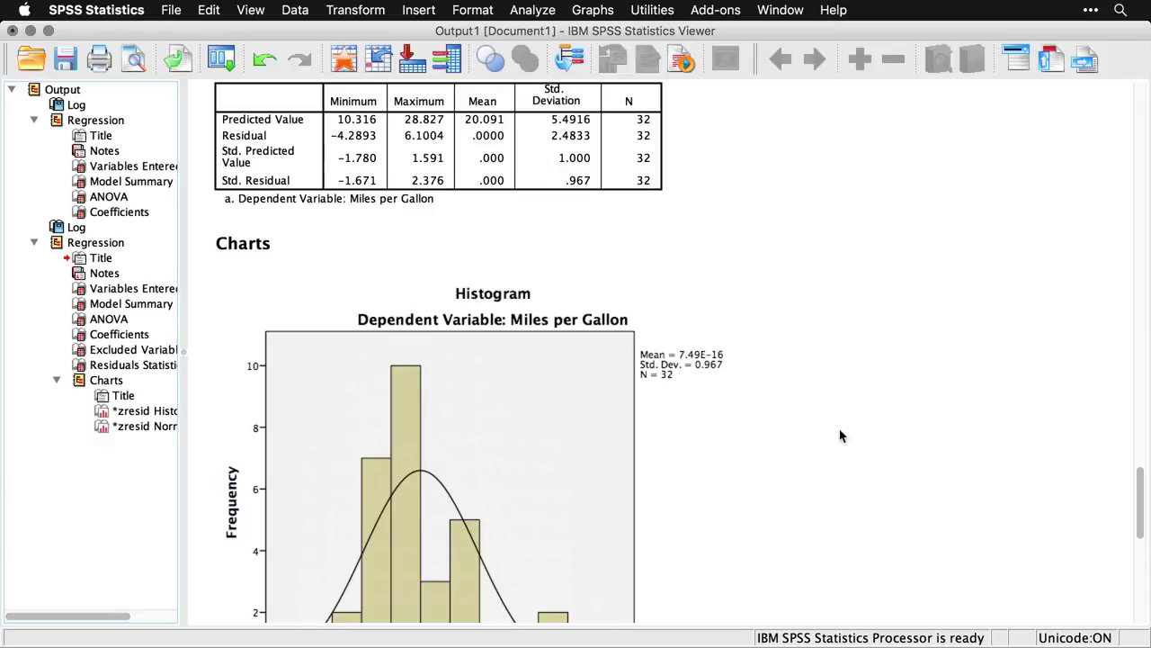
scroll(840, 436, "up", 10)
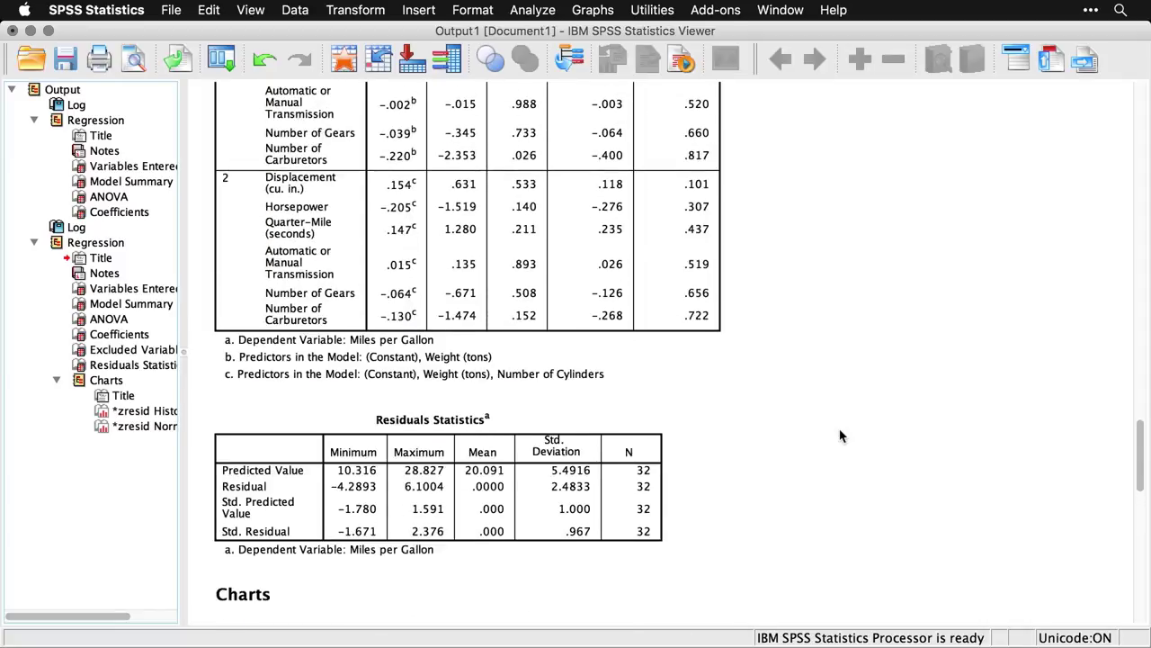
scroll(841, 436, "up", 10)
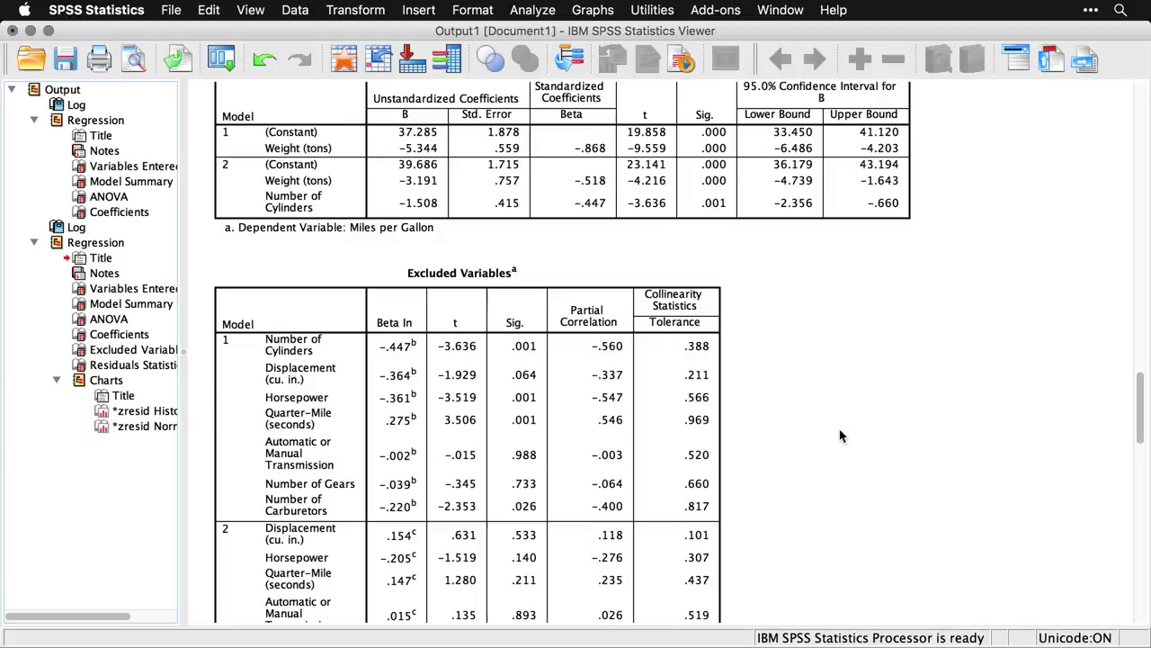
scroll(841, 436, "up", 5)
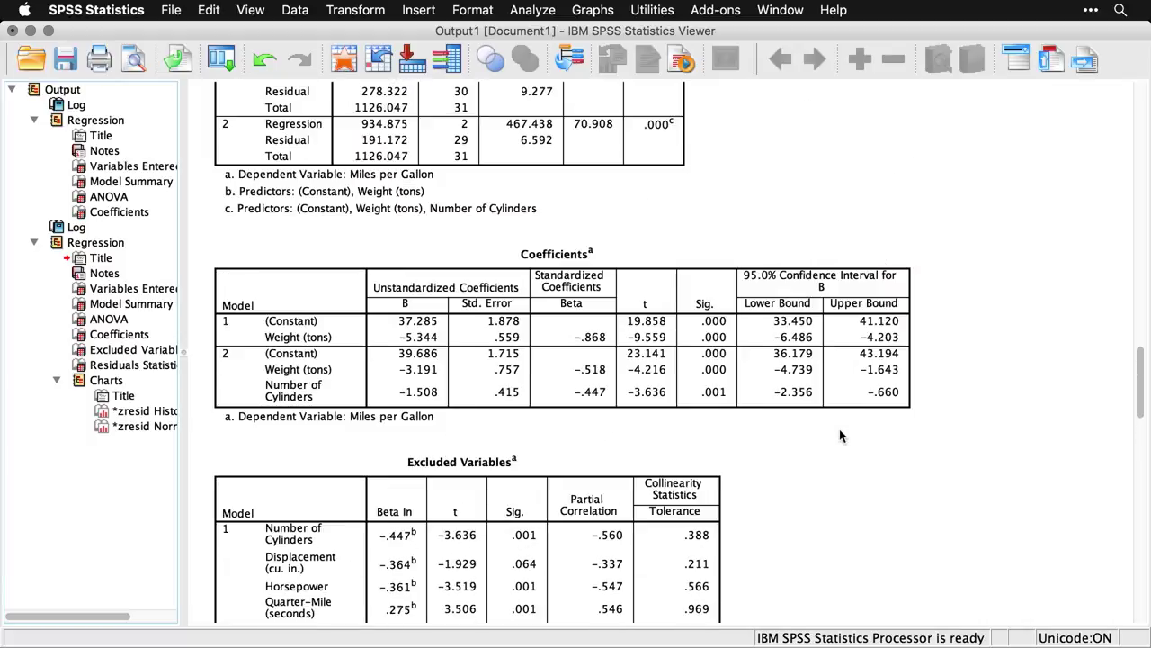
scroll(841, 436, "up", 9)
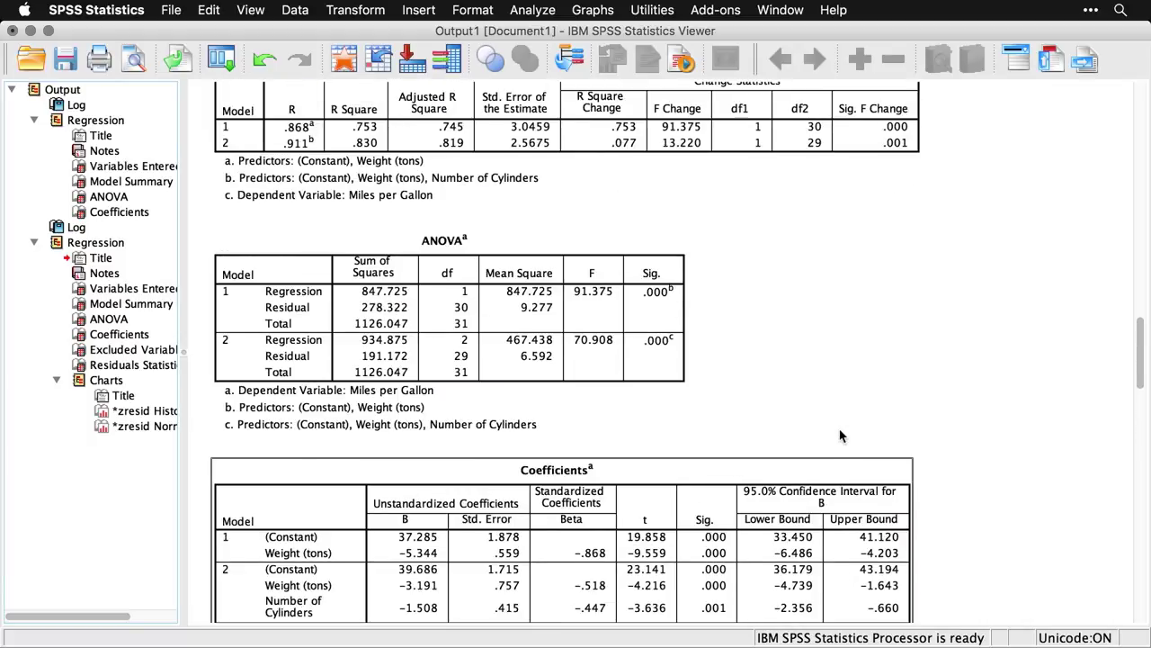
scroll(840, 436, "up", 5)
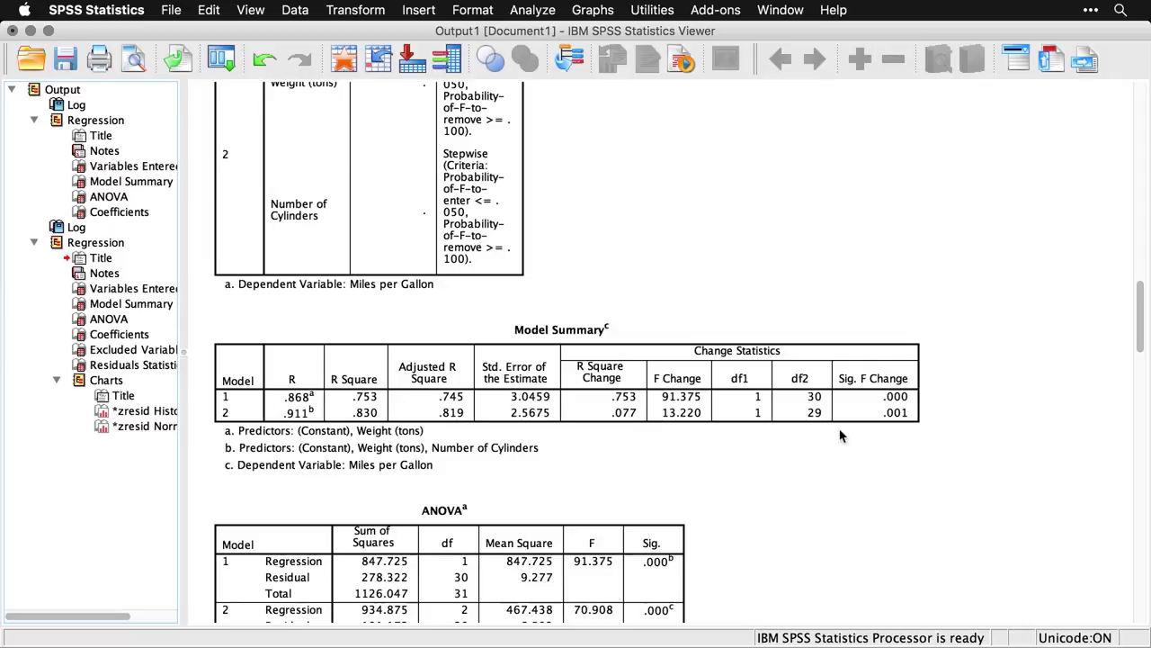
left_click(840, 436)
scroll(841, 436, "up", 3)
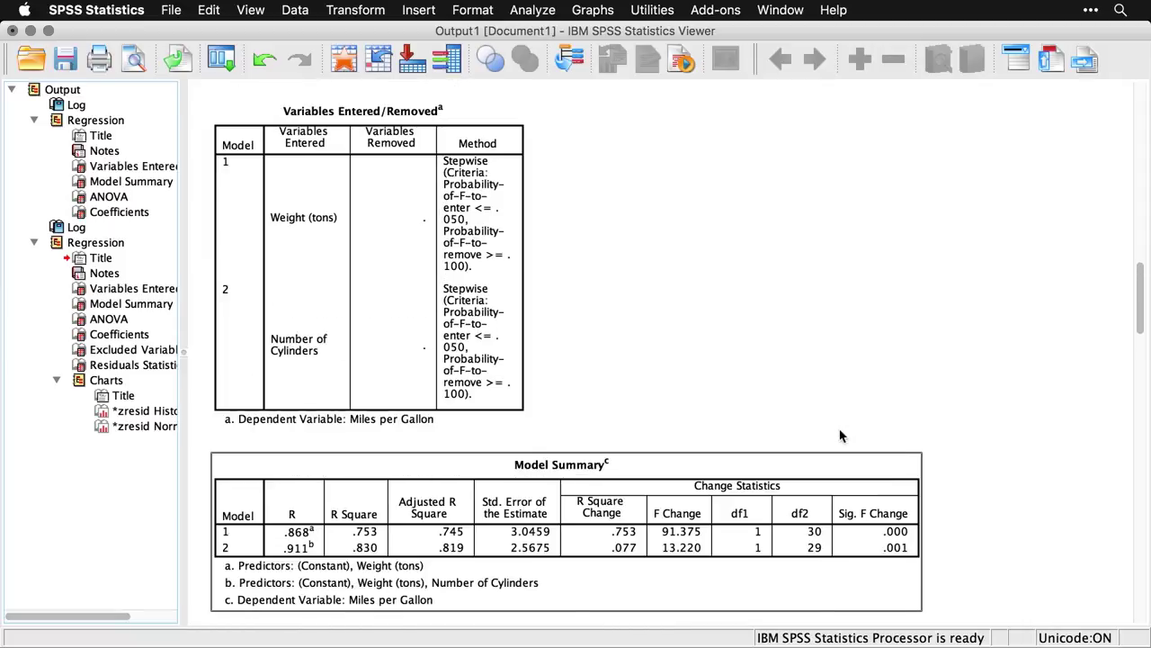